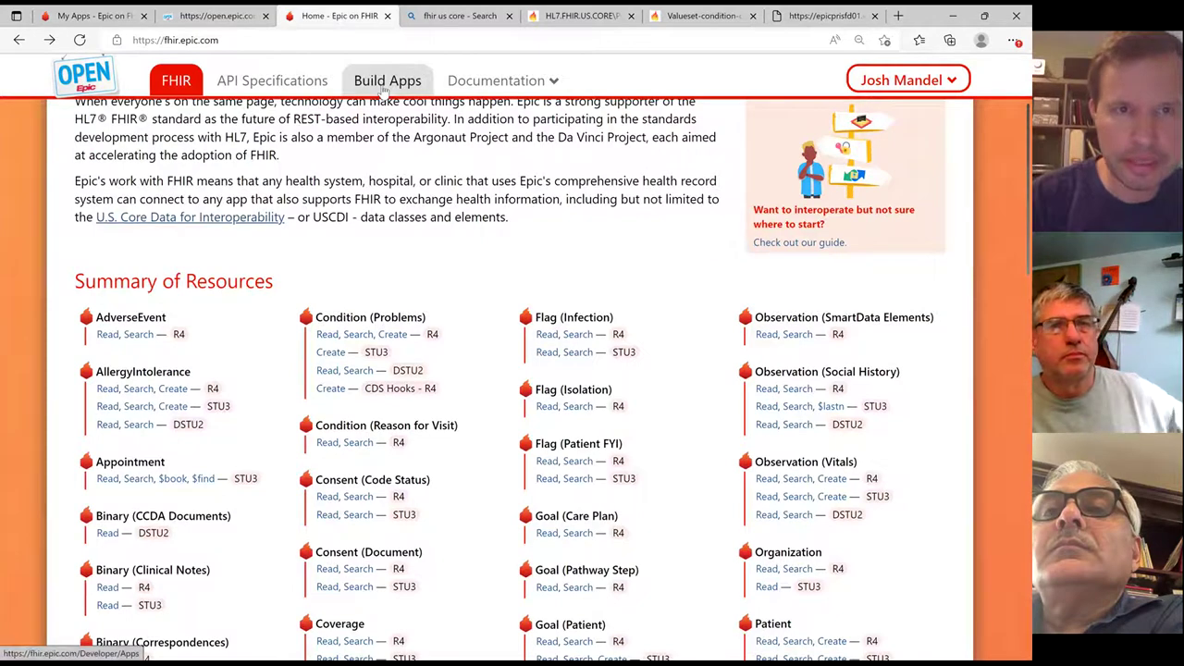
- Open the Build Apps page and look through the available documentation topics and the list of existing registered apps
left_click(383, 87)
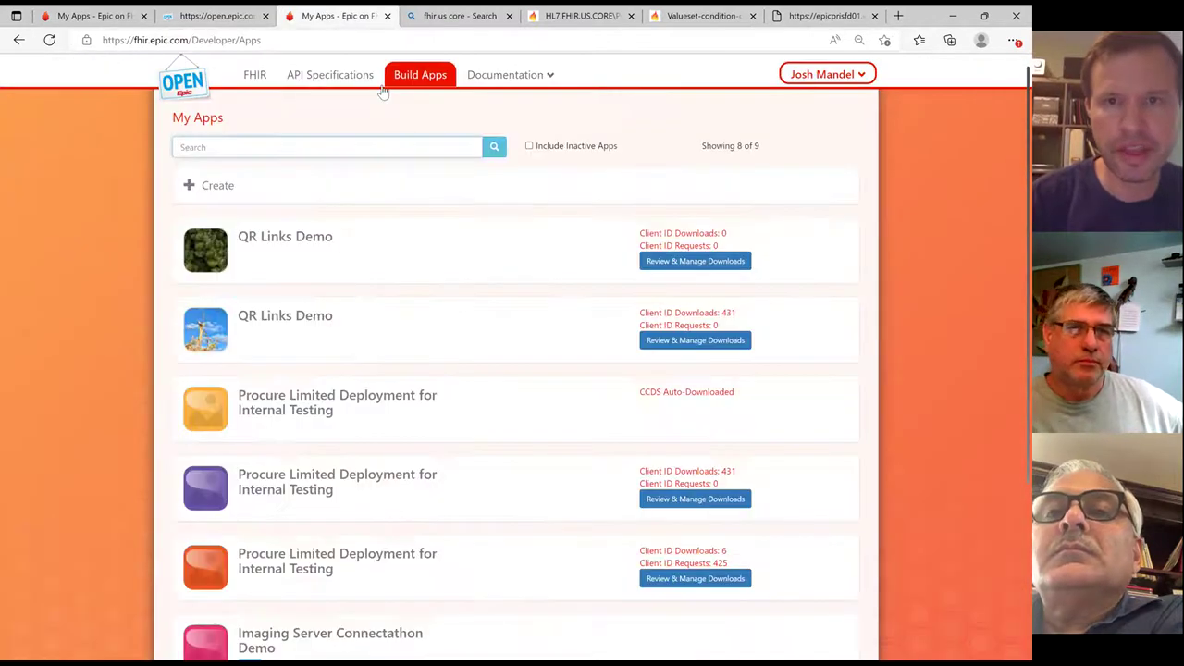
left_click(515, 81)
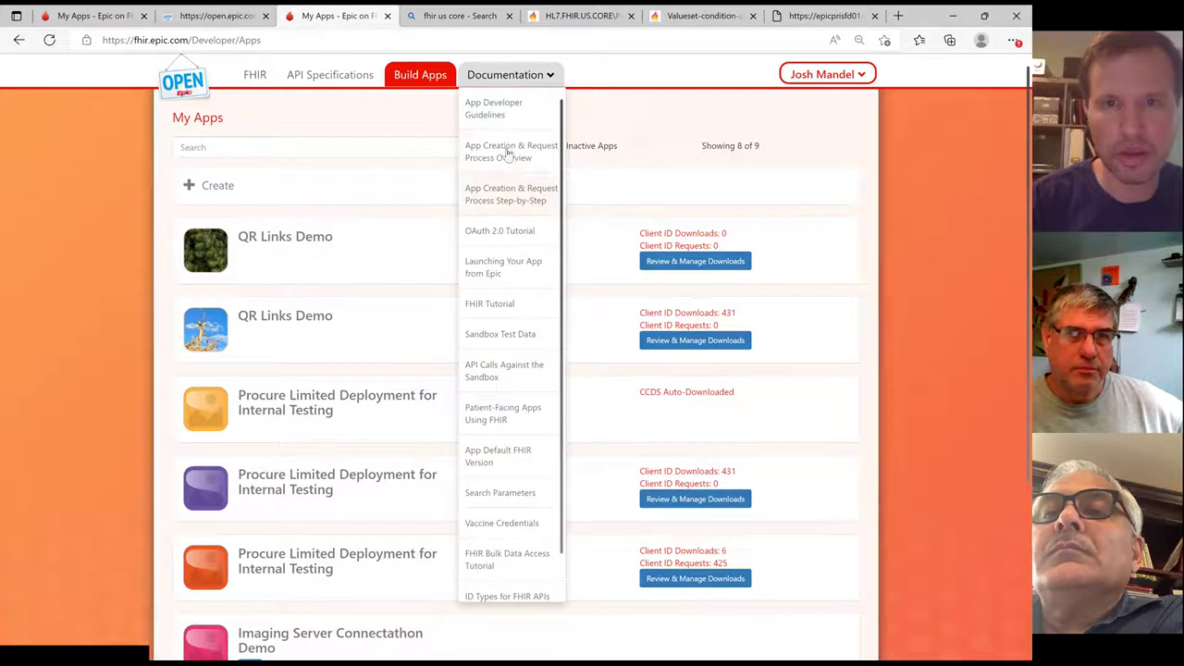
left_click(506, 77)
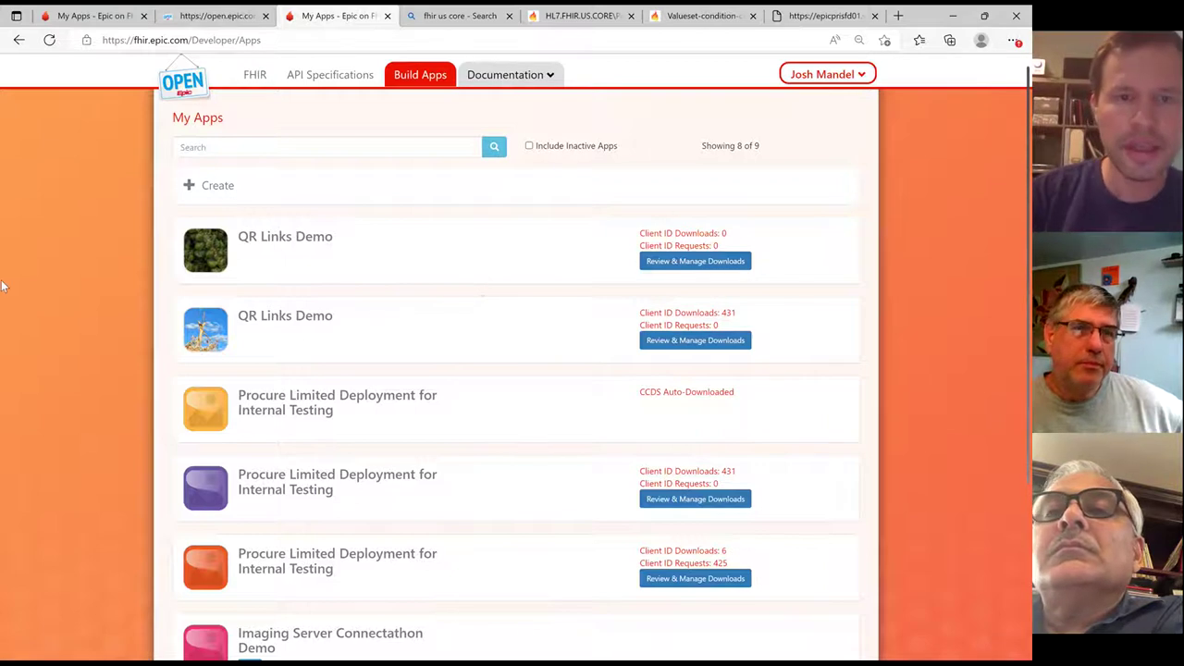
scroll(130, 416, "down", 3)
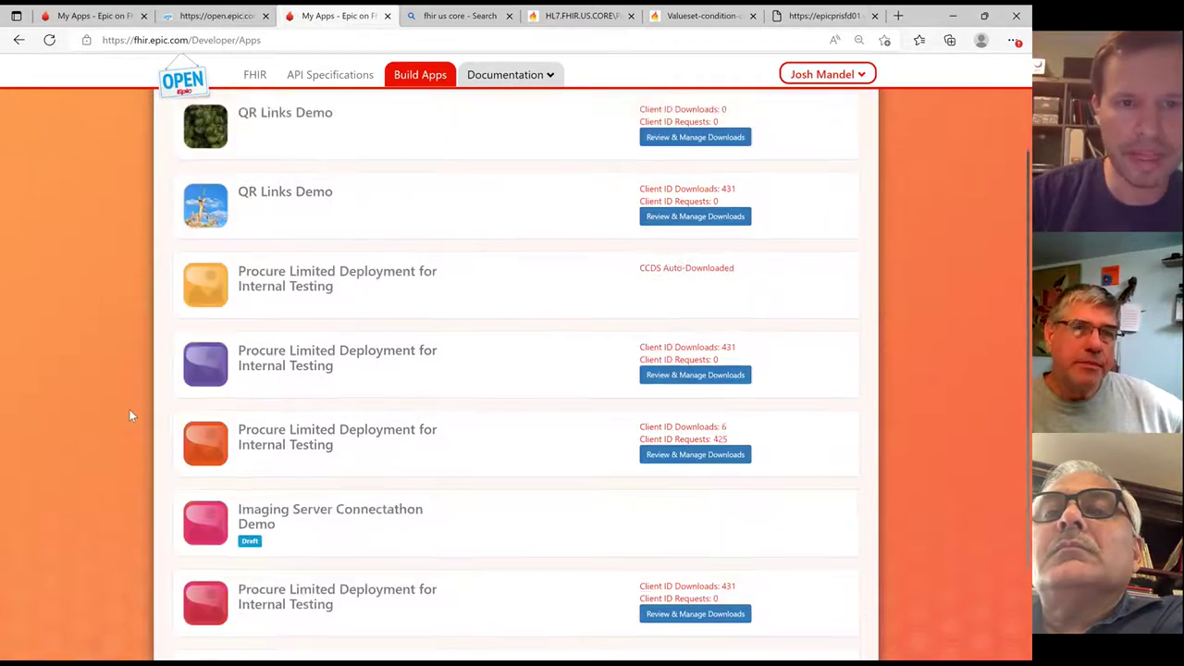
scroll(131, 417, "up", 1)
scroll(212, 451, "down", 1)
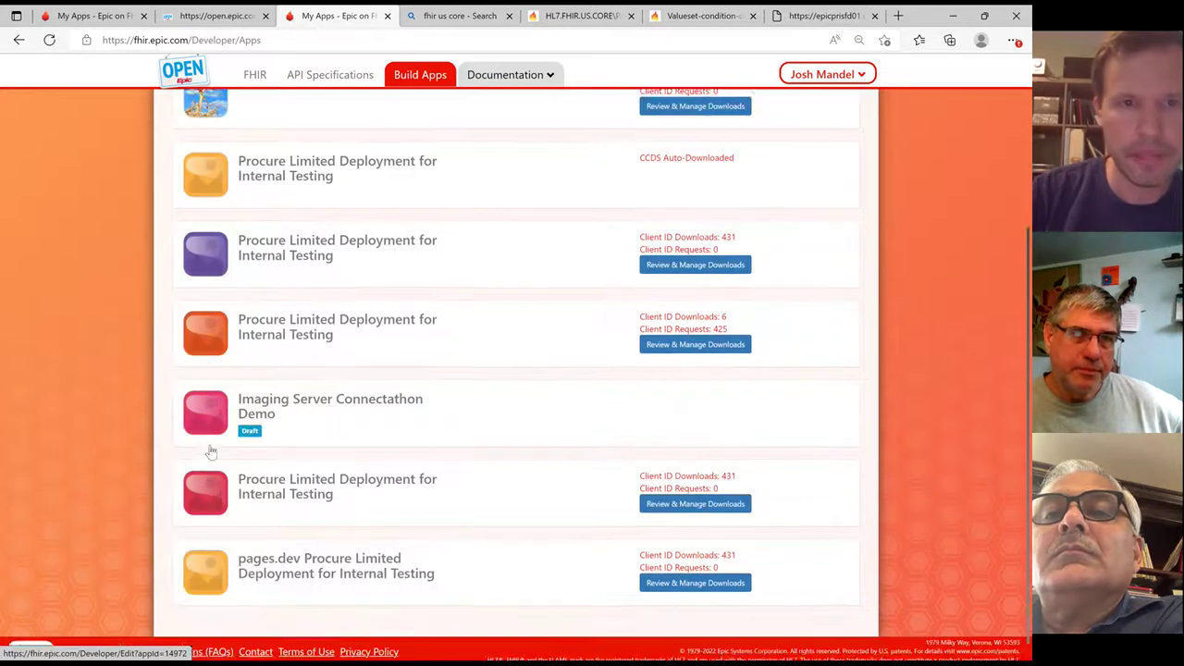
scroll(212, 451, "up", 1)
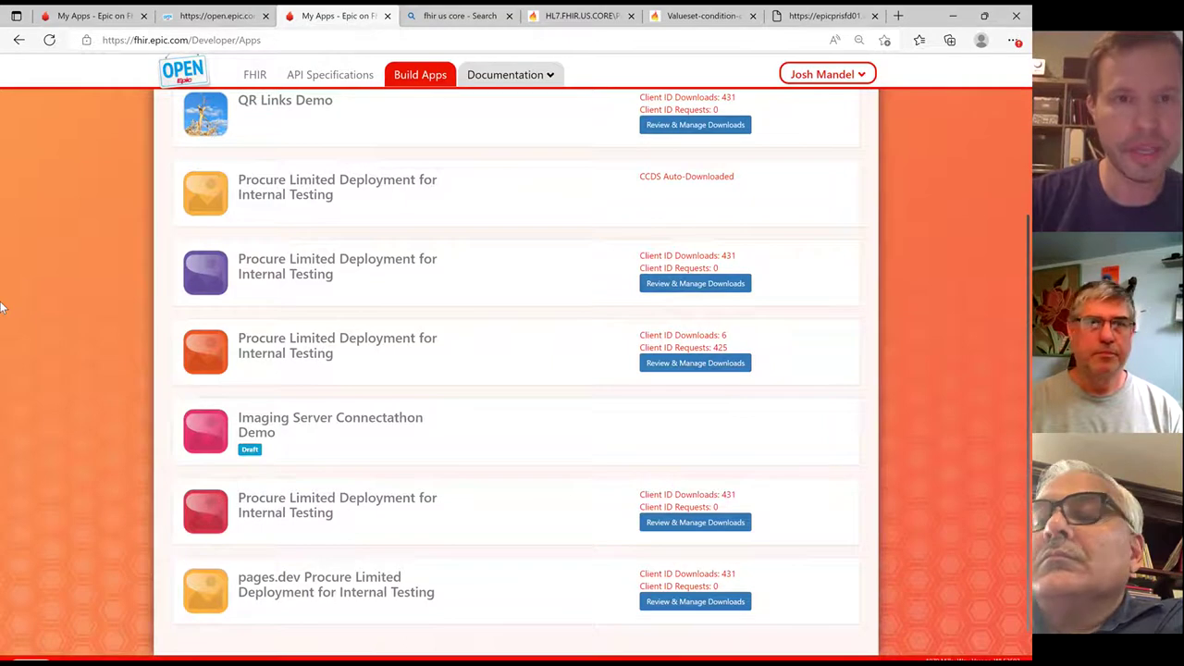
scroll(3, 309, "up", 3)
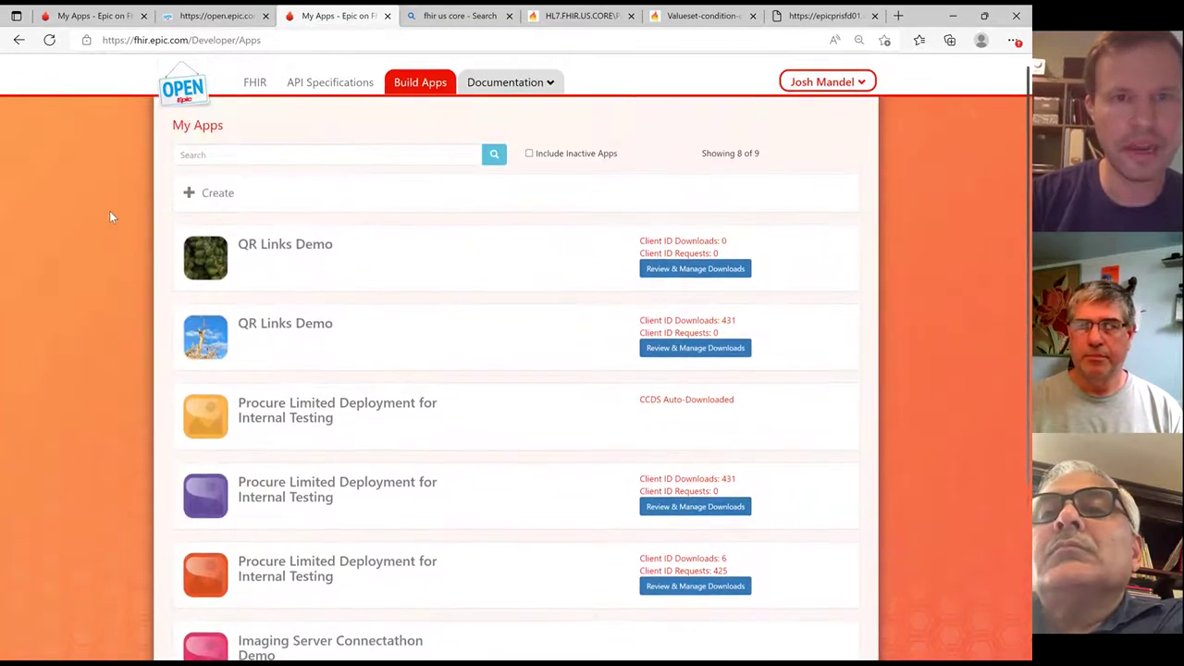
scroll(109, 217, "down", 1)
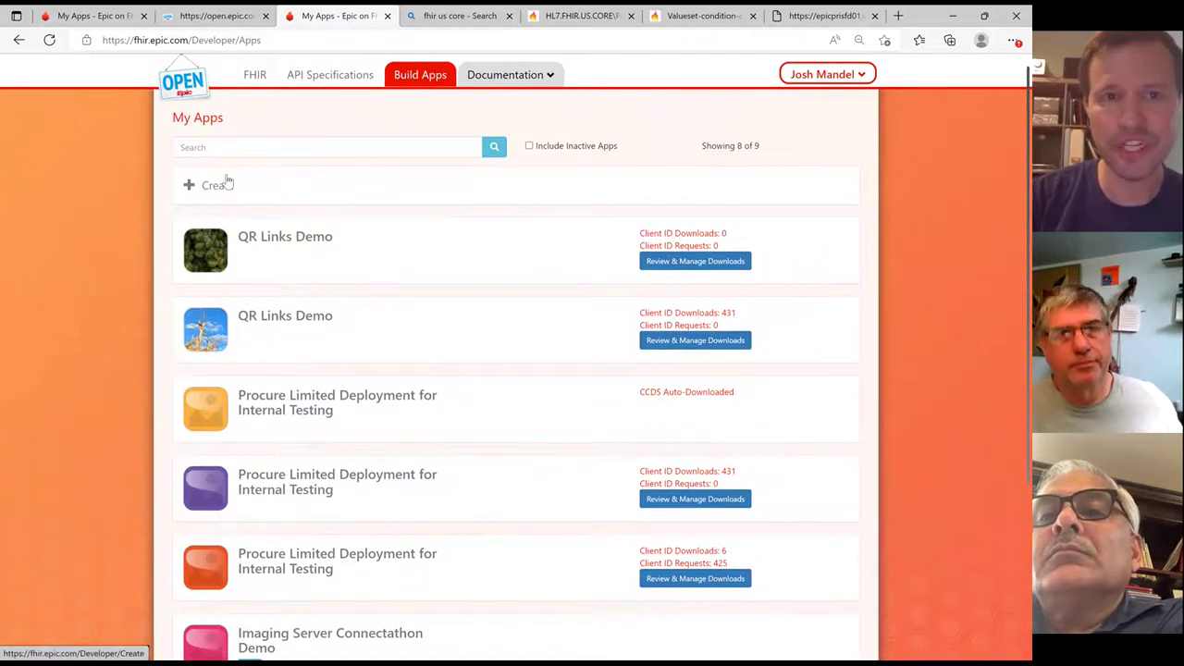
- Start creating a new app named Demo App with Patients as the application audience
left_click(228, 185)
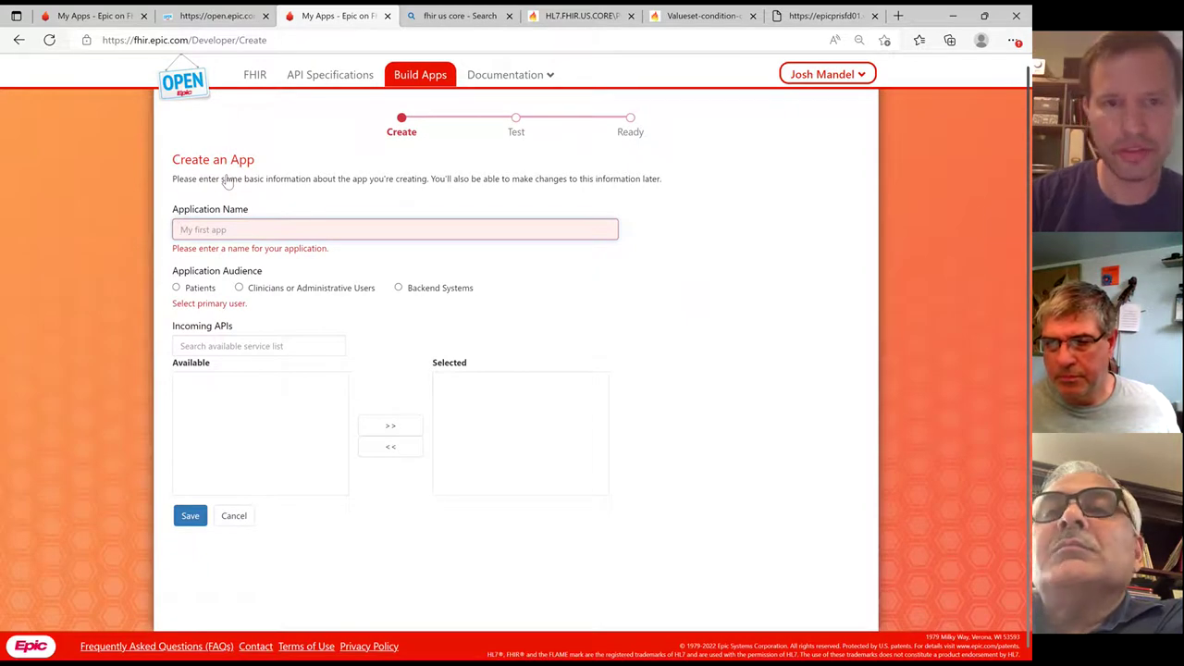
key("ctrl+plus")
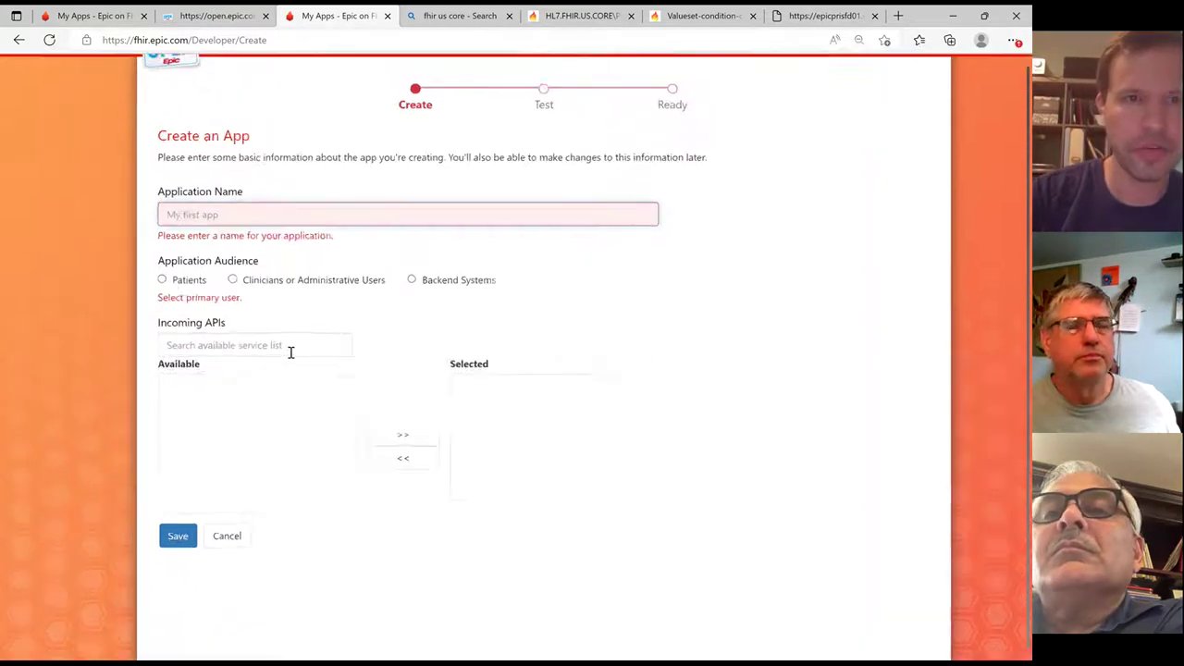
scroll(291, 352, "up", 2)
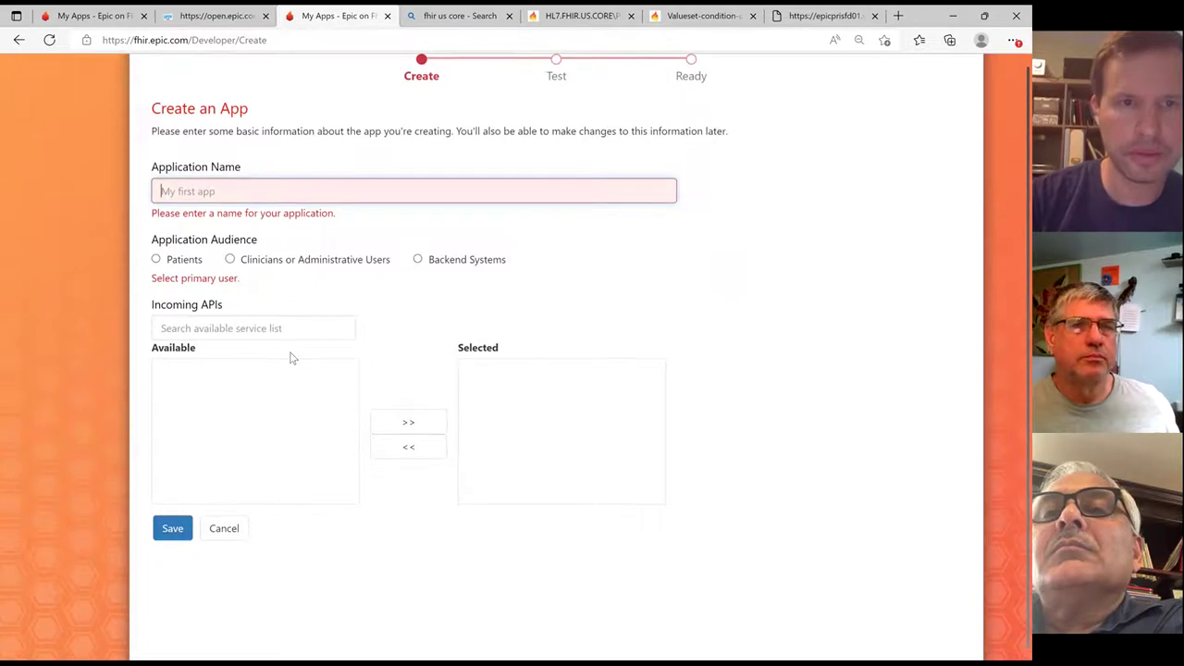
scroll(290, 358, "down", 1)
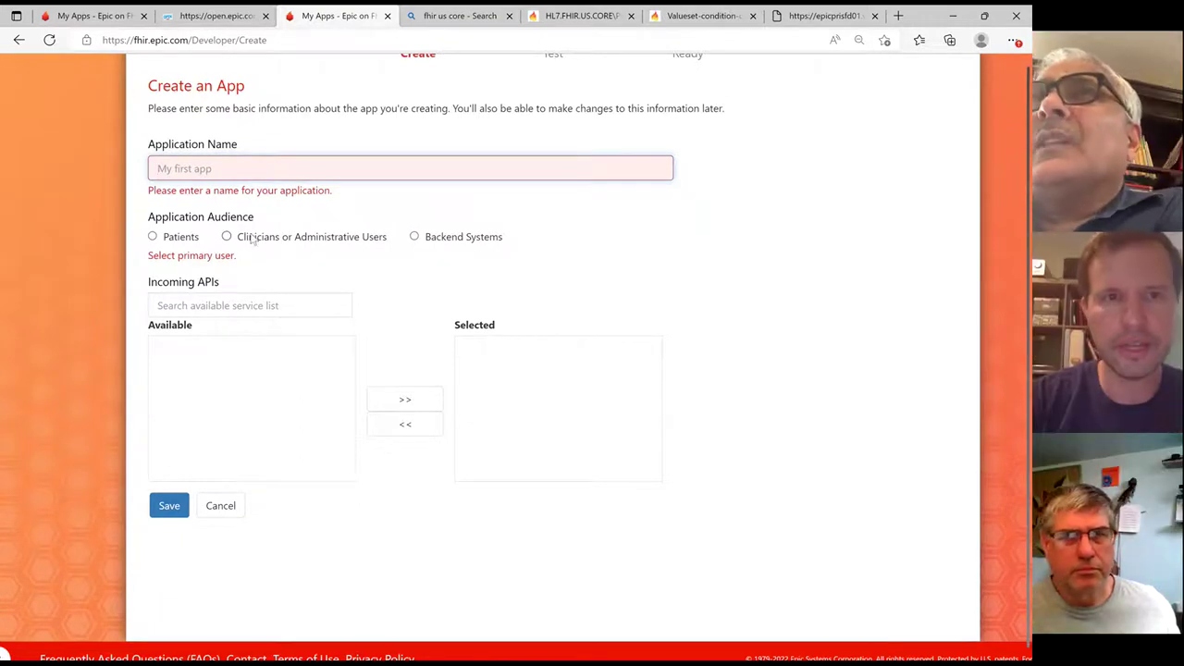
scroll(251, 239, "up", 2)
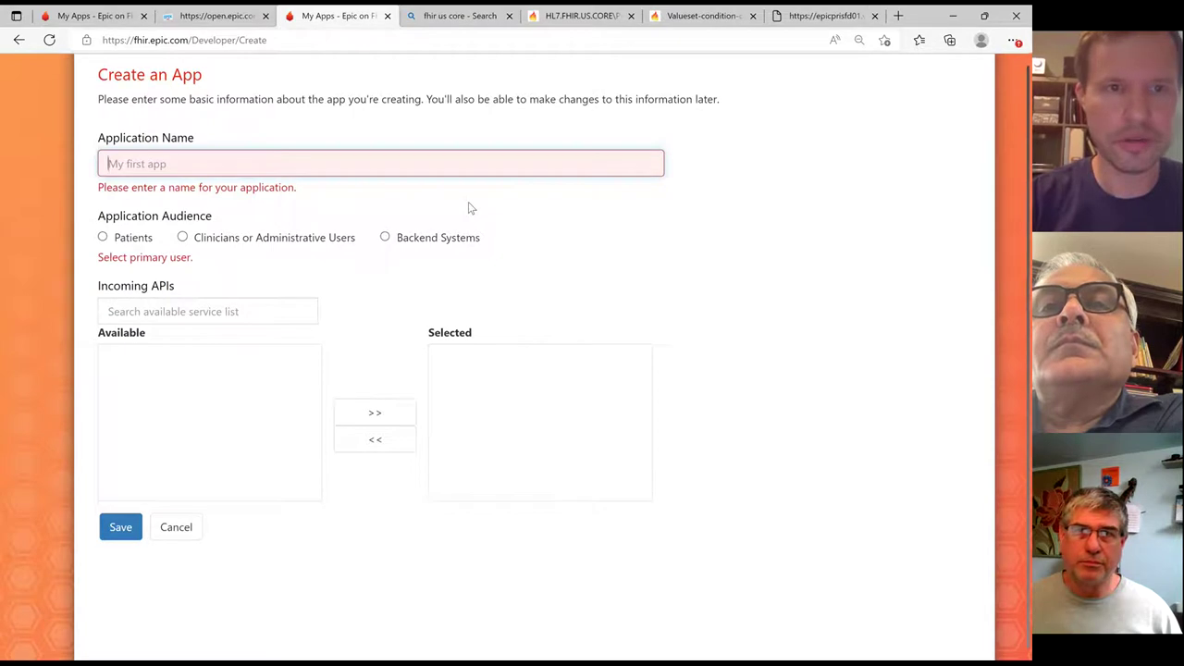
type("Demo App")
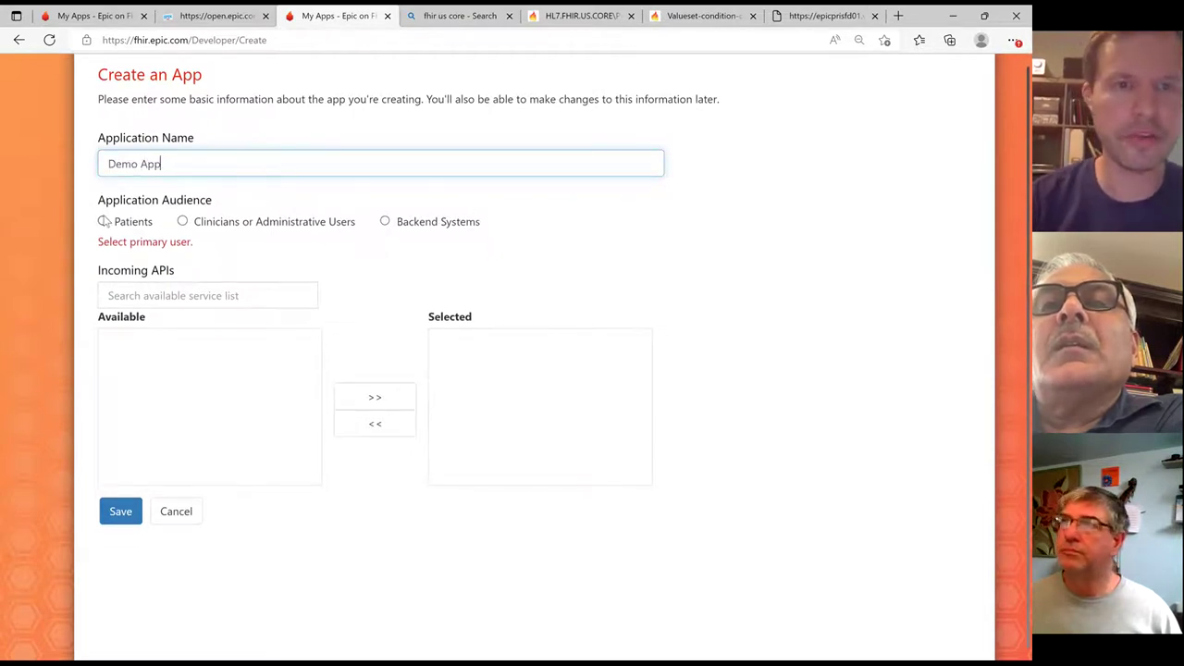
left_click(102, 221)
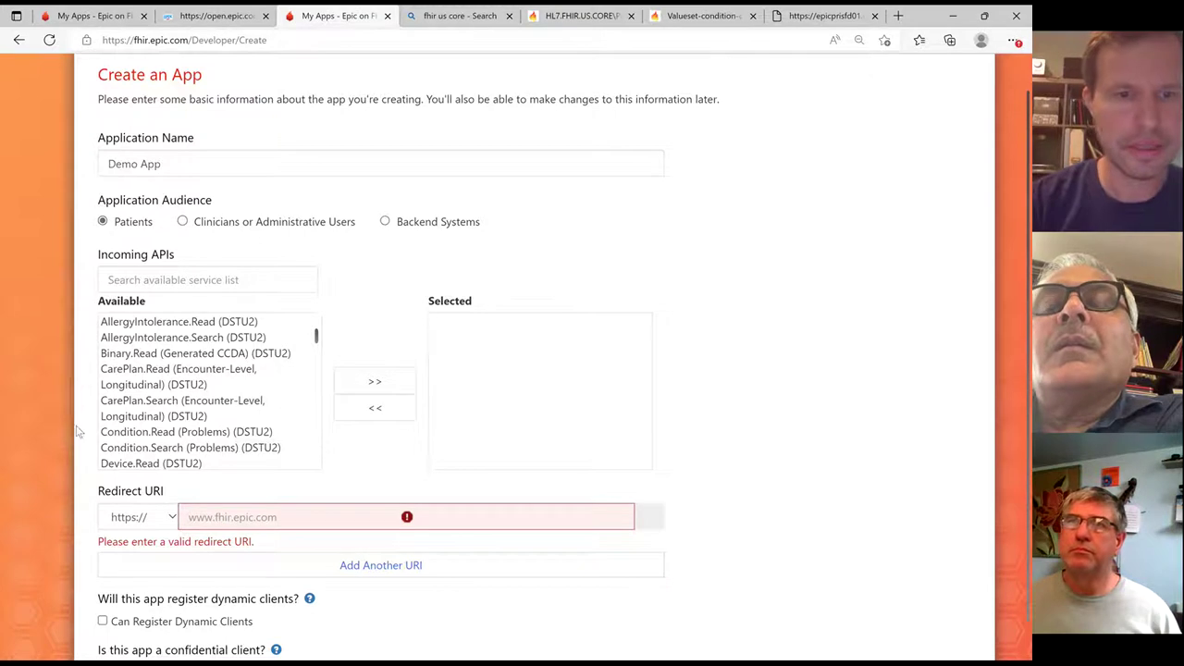
- Browse the available incoming APIs and filter them by "observation r4"
scroll(38, 420, "down", 1)
scroll(163, 344, "down", 15)
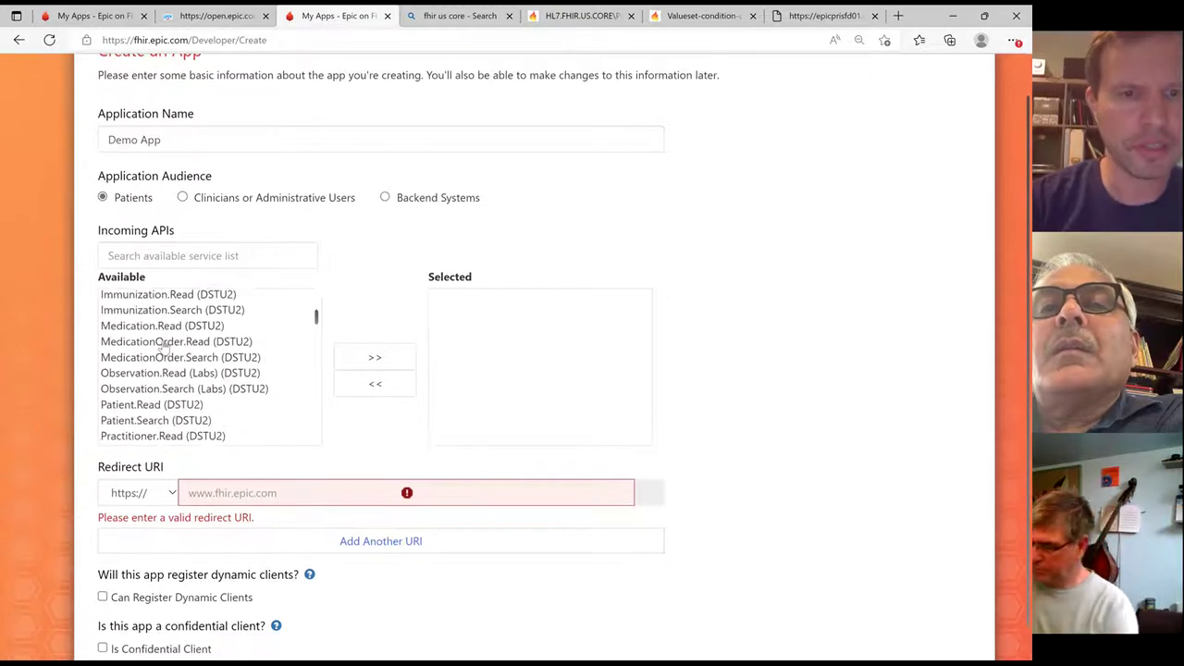
scroll(184, 380, "down", 15)
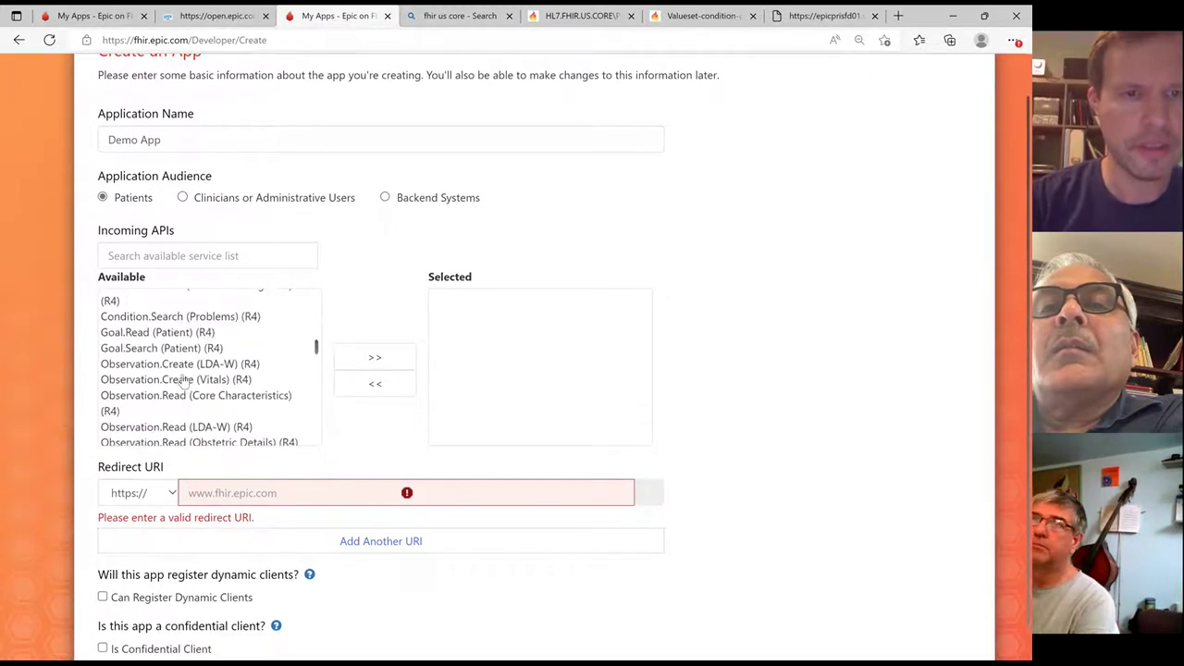
scroll(184, 379, "down", 15)
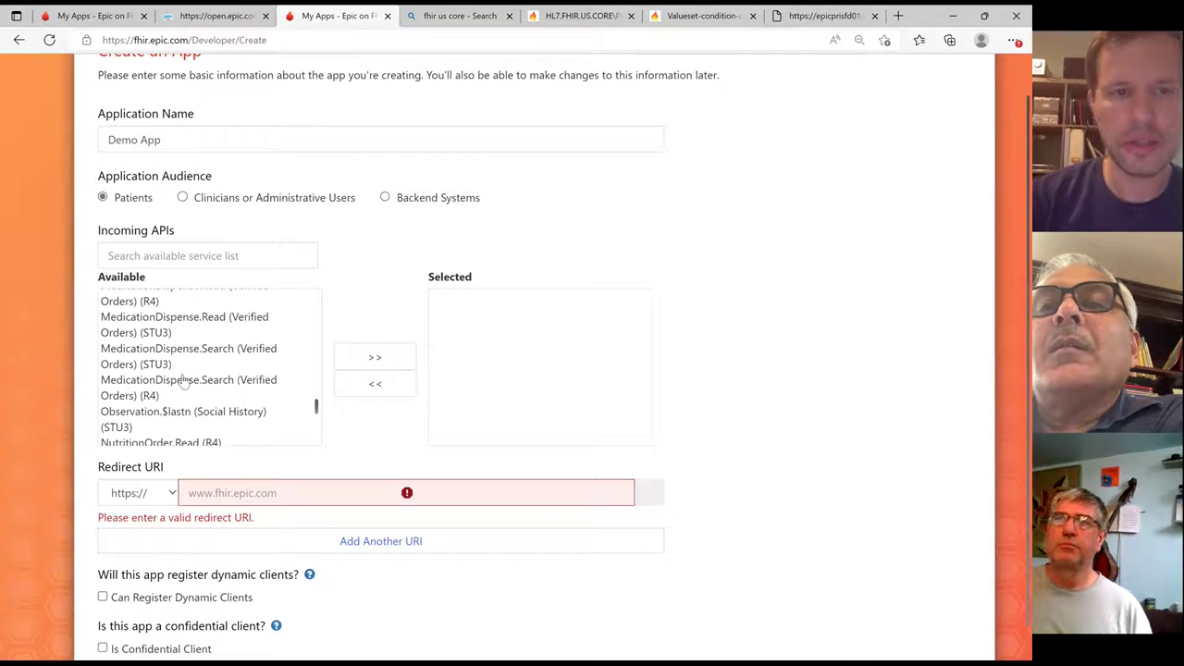
left_click(169, 259)
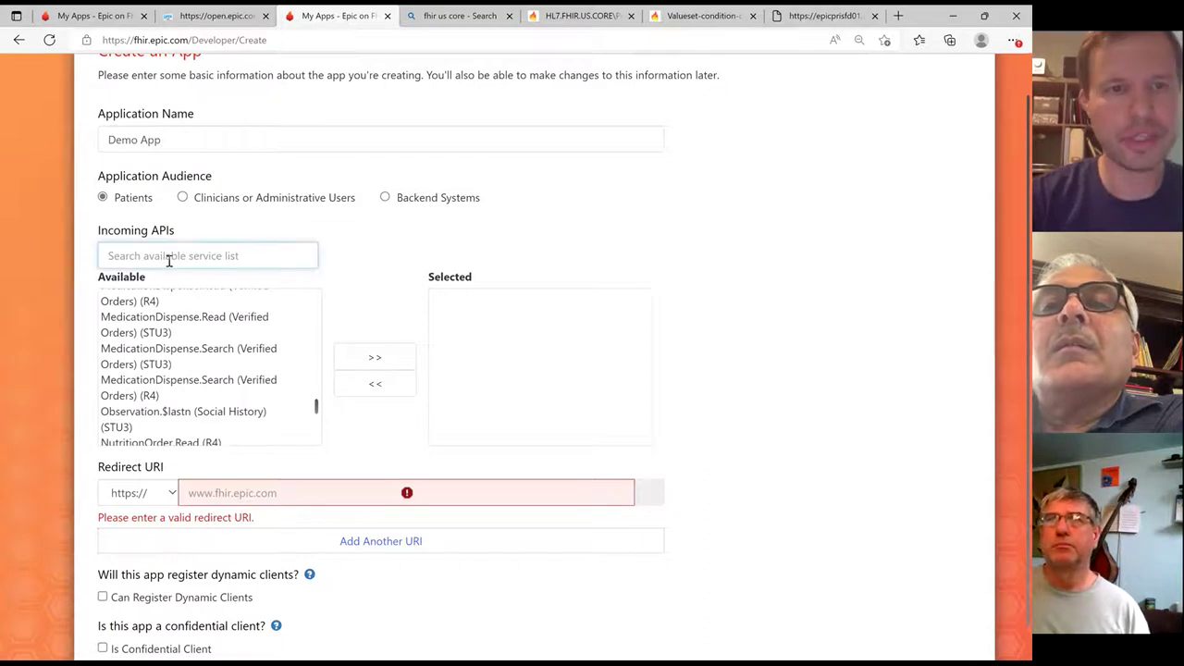
type("observa")
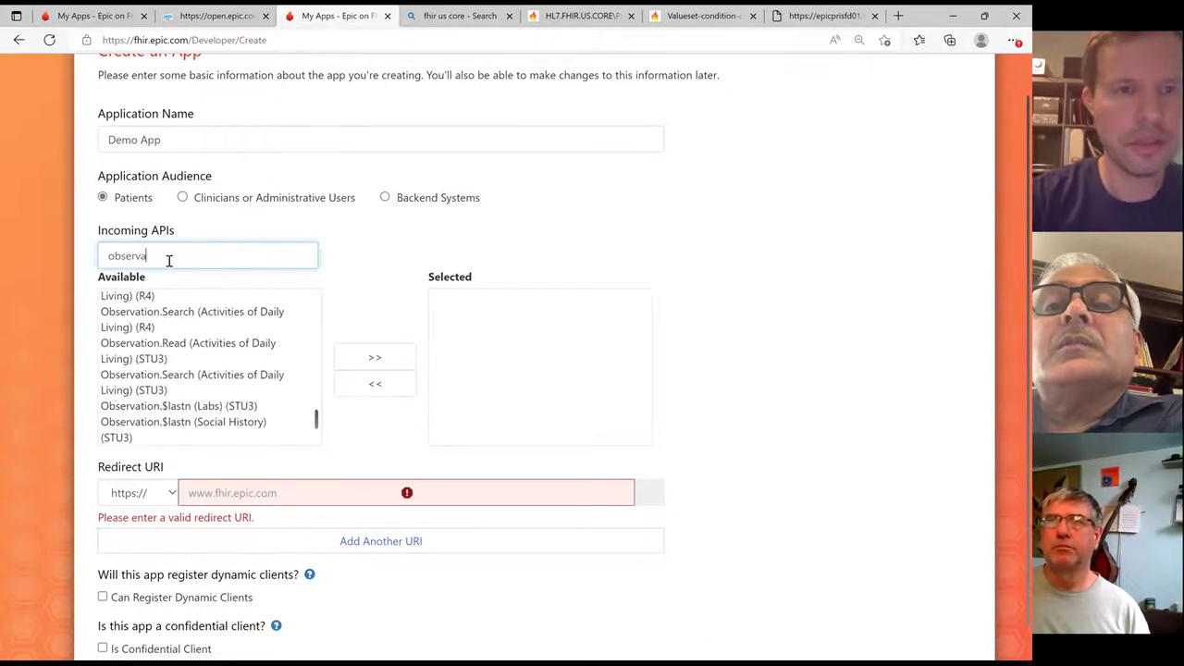
type("tion")
scroll(185, 359, "up", 3)
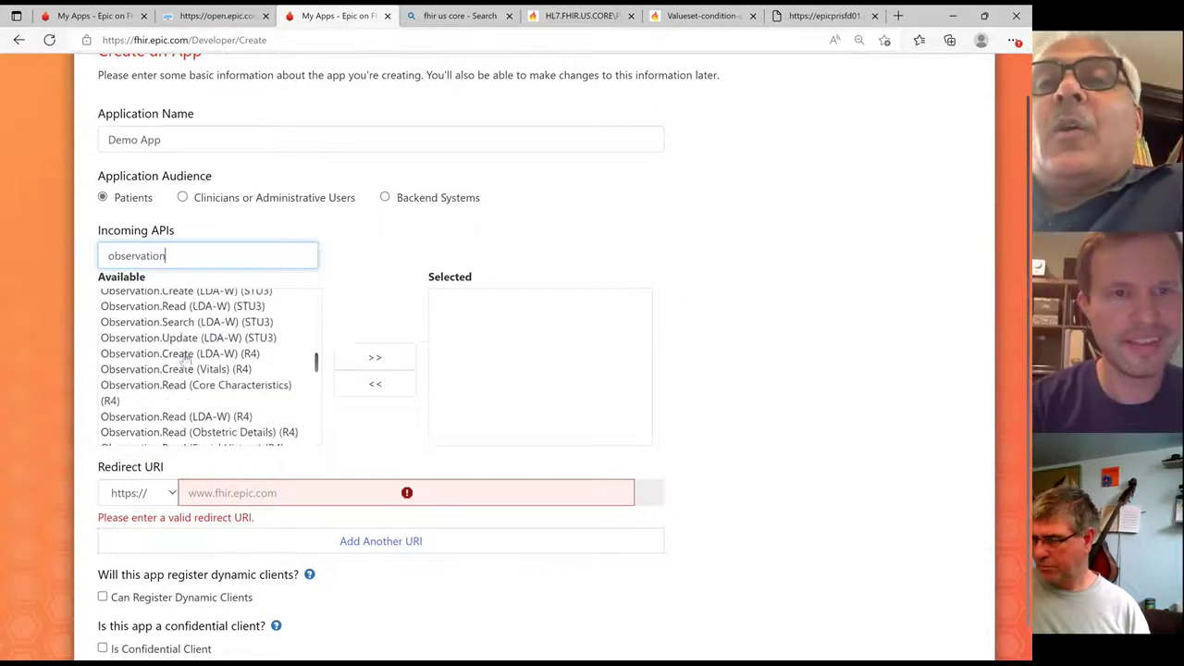
scroll(185, 359, "up", 5)
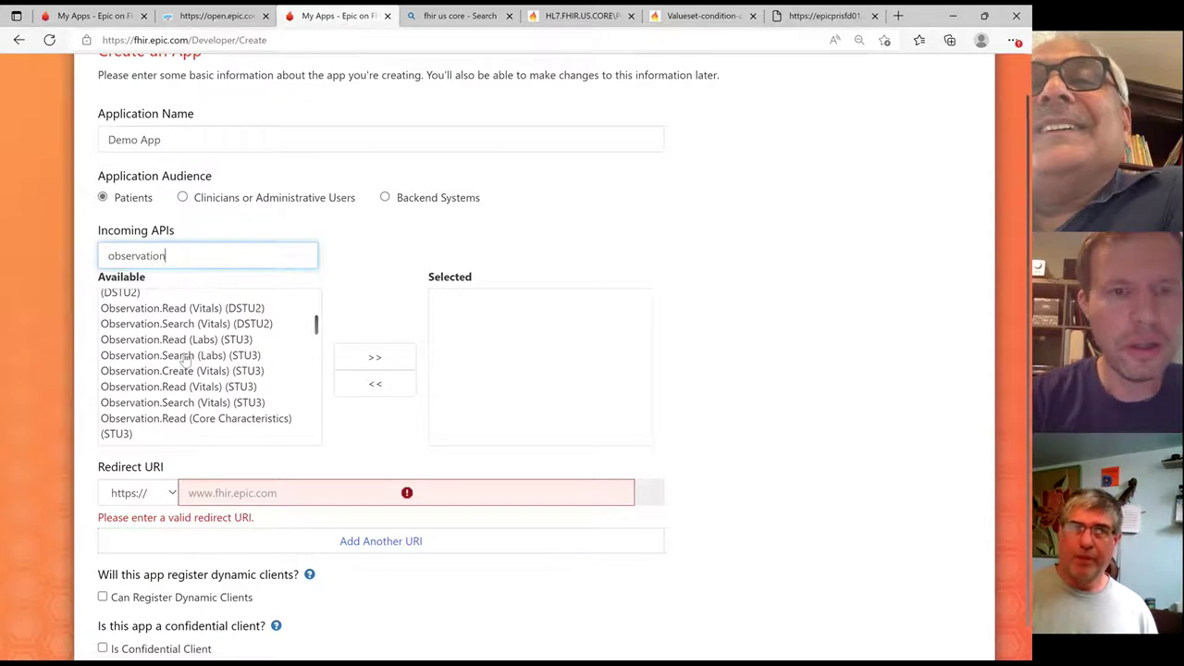
scroll(185, 359, "down", 5)
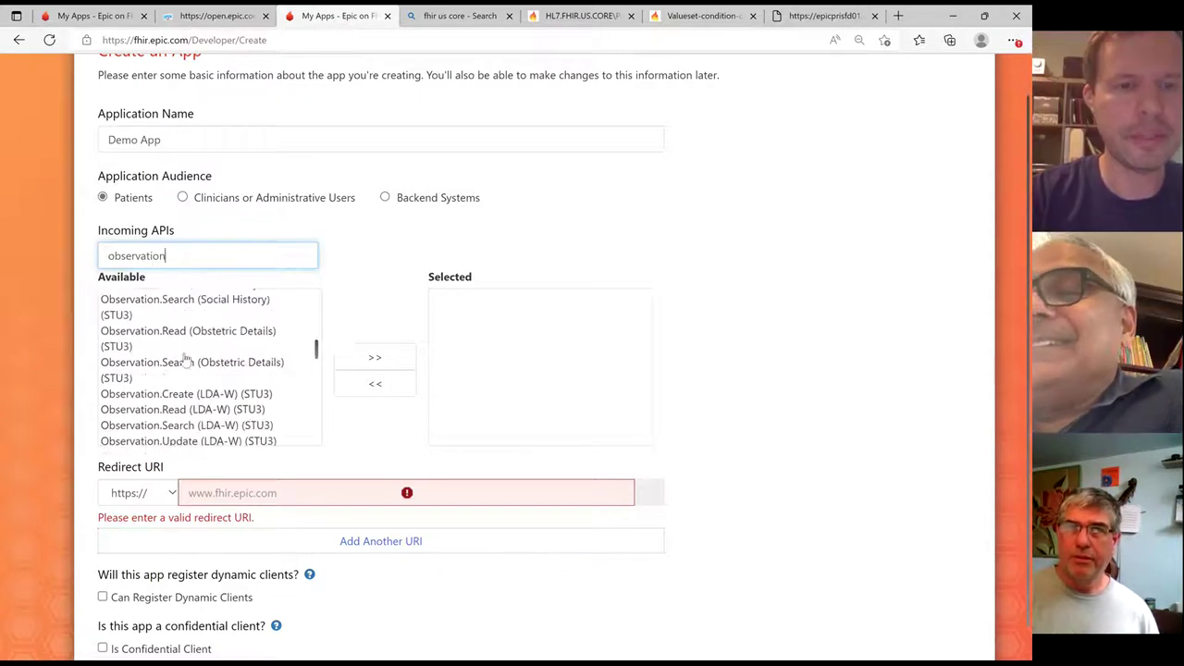
type("r4")
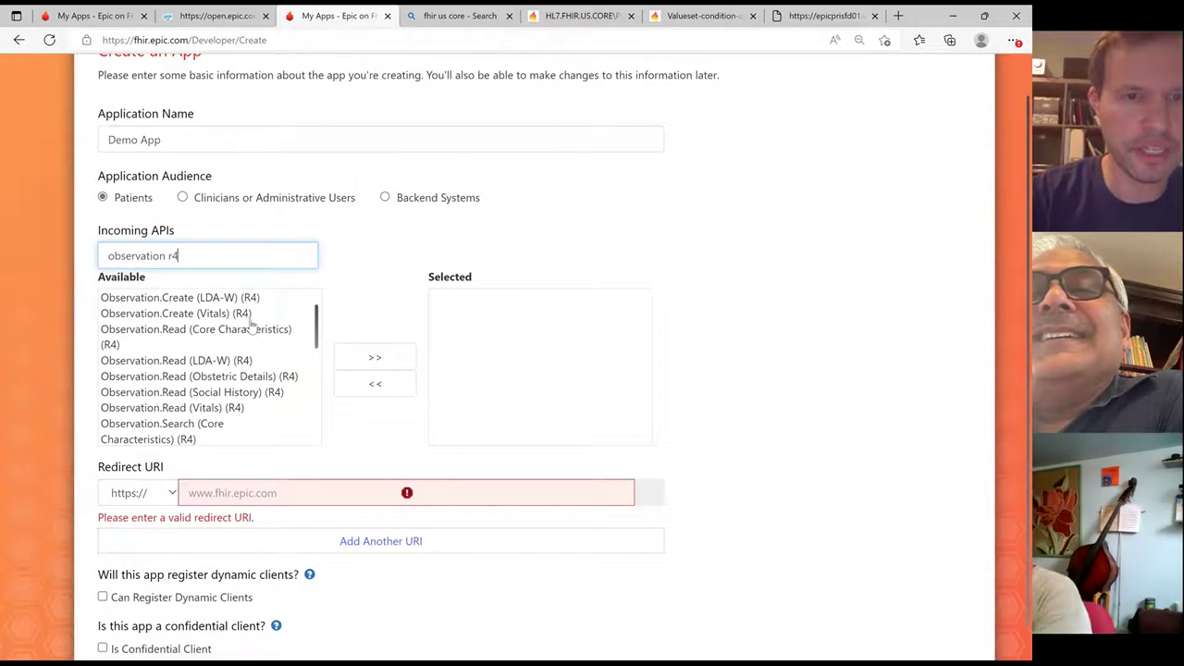
- Add Observation.Read (Vitals) (R4) and Observation.Read (Social History) (R4) to the app's selected incoming APIs
left_click(234, 408)
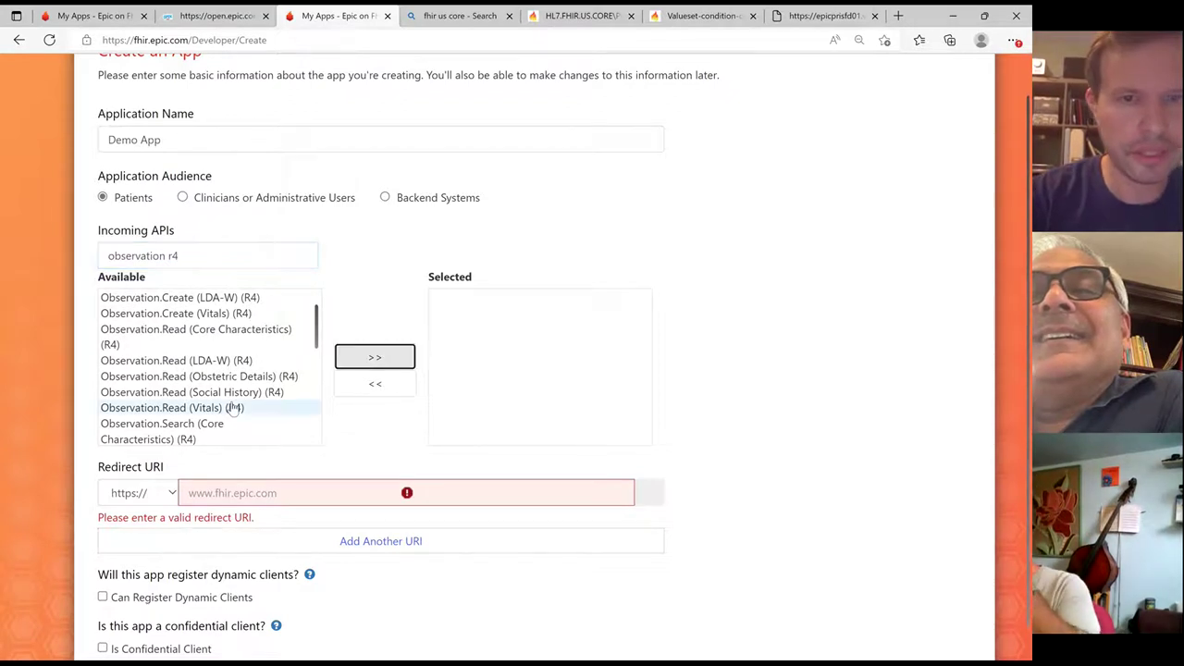
left_click(378, 359)
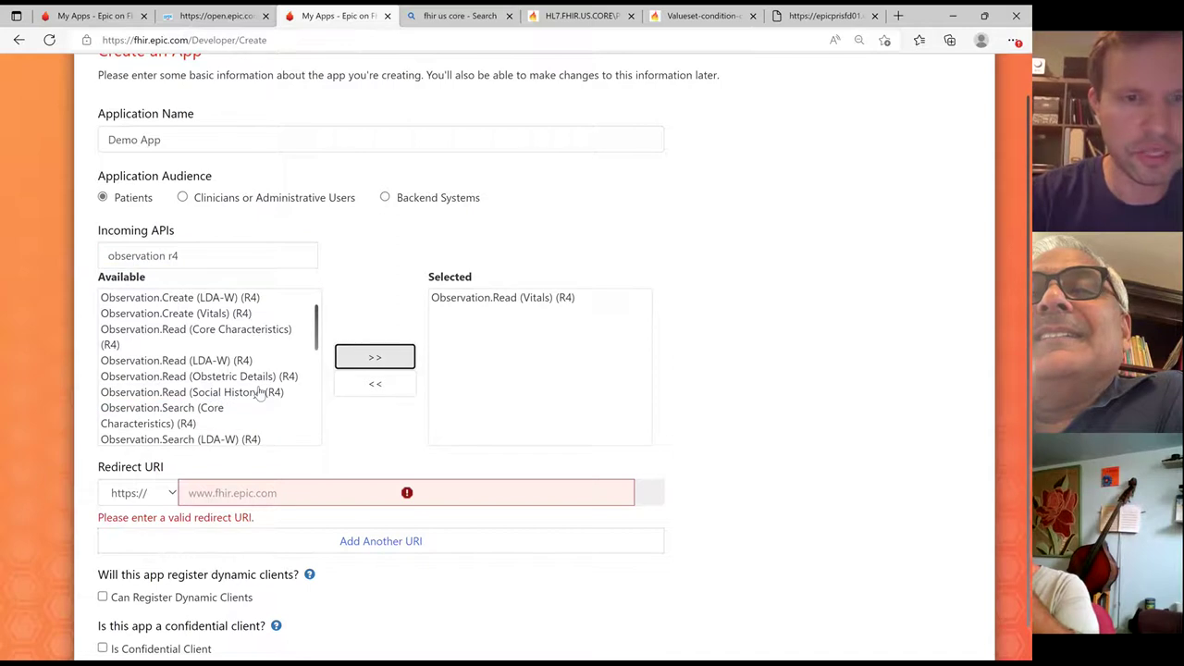
left_click(263, 393)
left_click(357, 361)
scroll(3, 450, "down", 3)
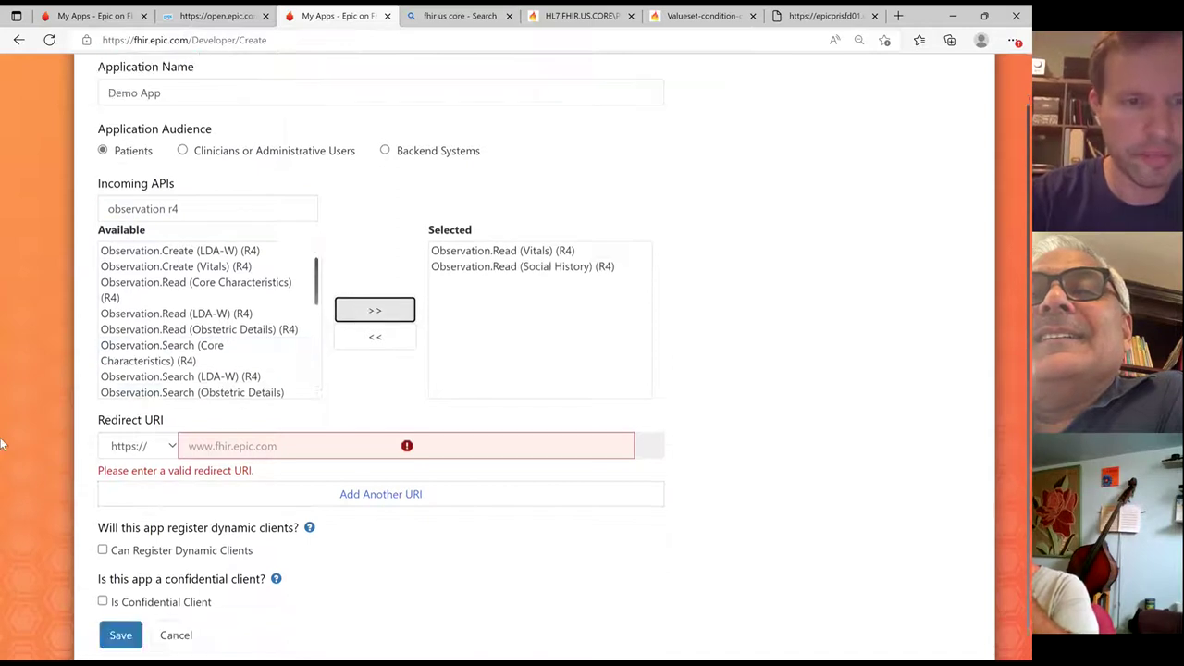
scroll(3, 444, "up", 1)
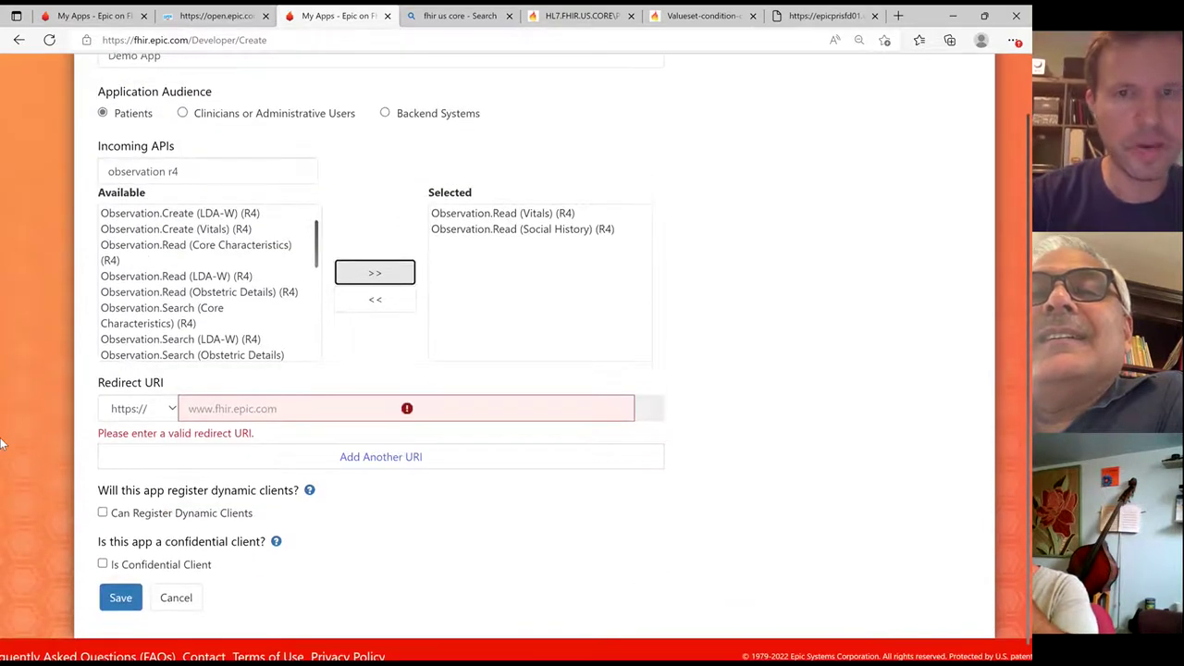
left_click(262, 417)
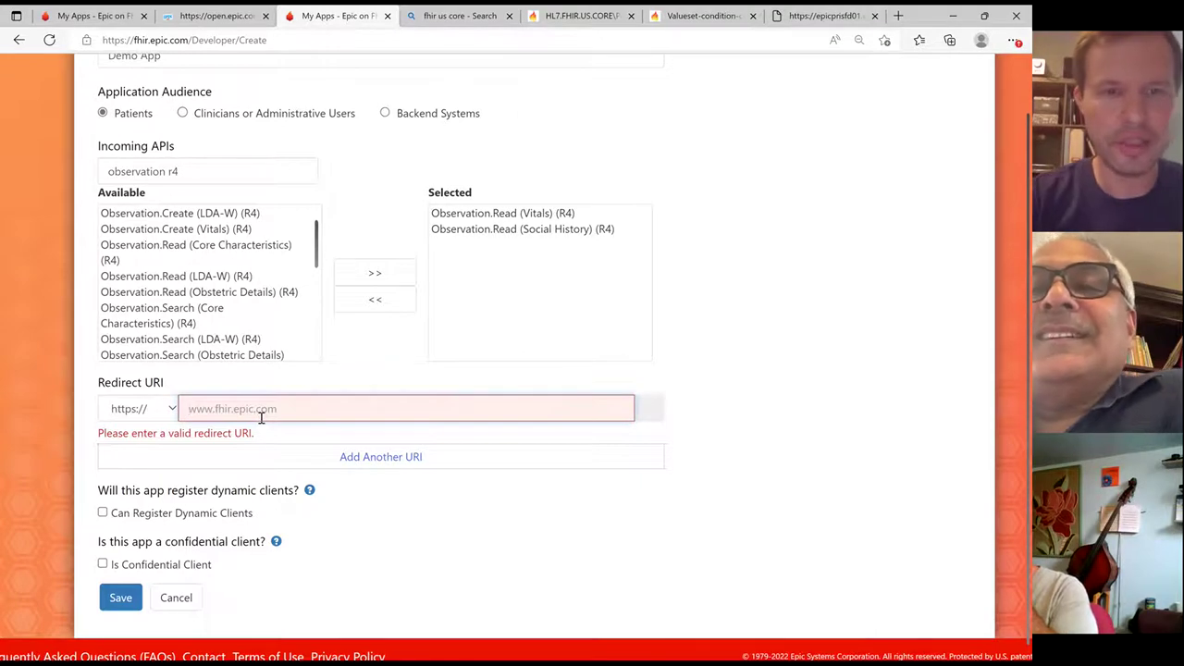
type("exampl")
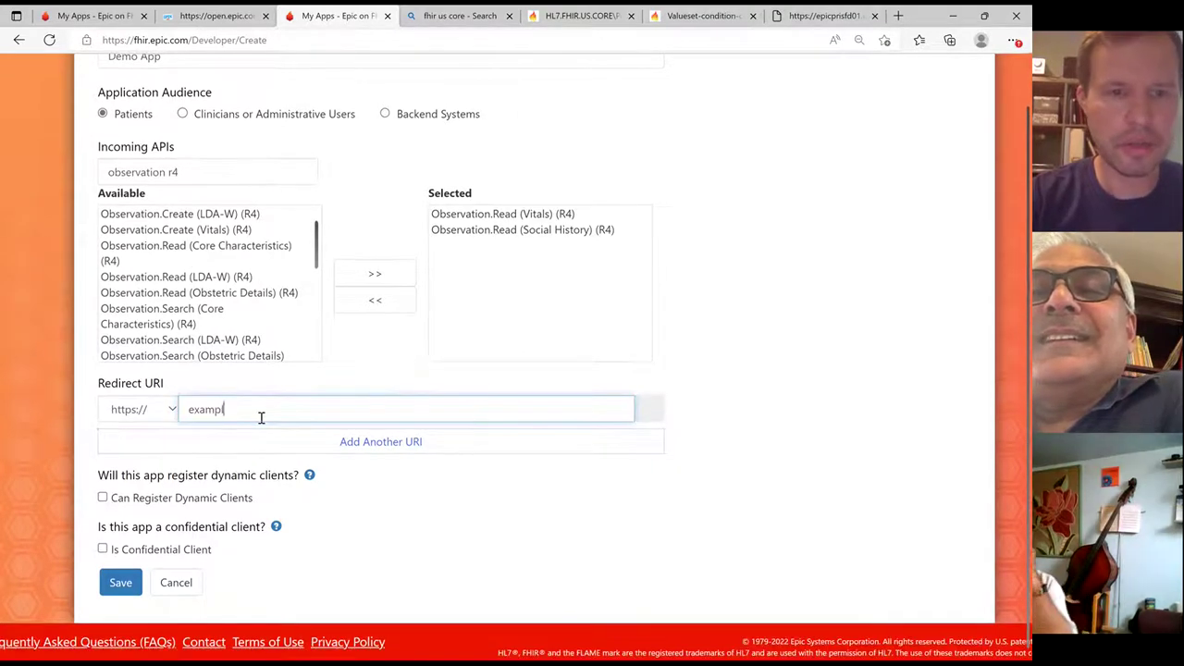
type("e.org/redirect")
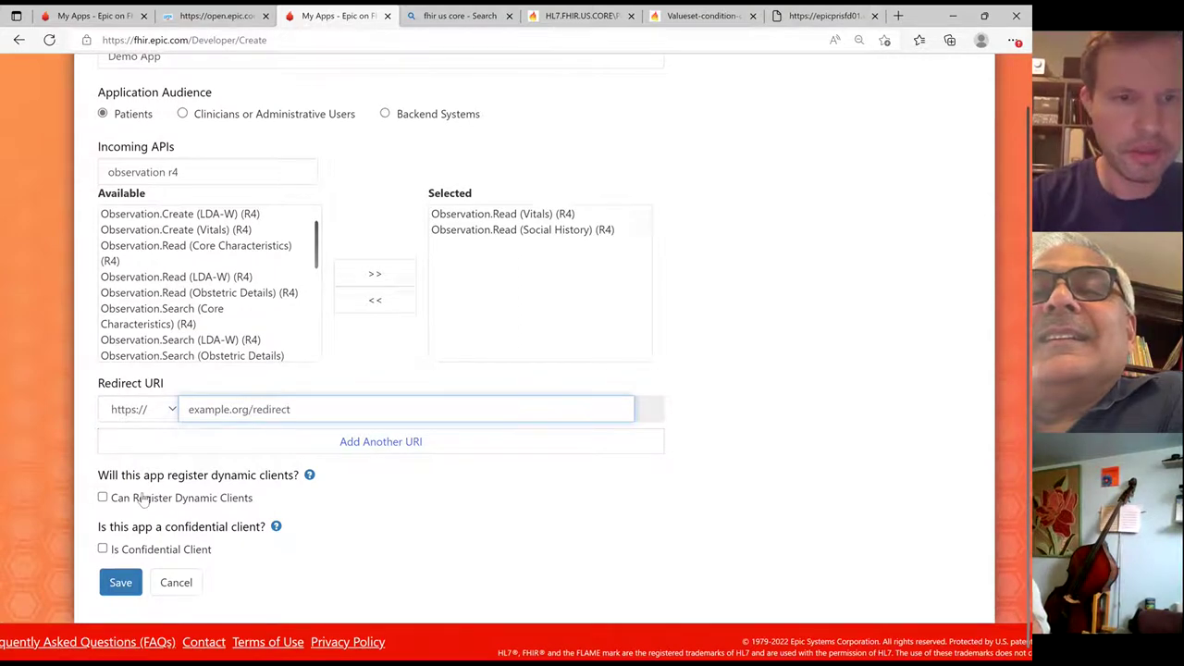
- Mark the app as a confidential client and highlight the question about requiring refresh tokens when authenticating
left_click(103, 550)
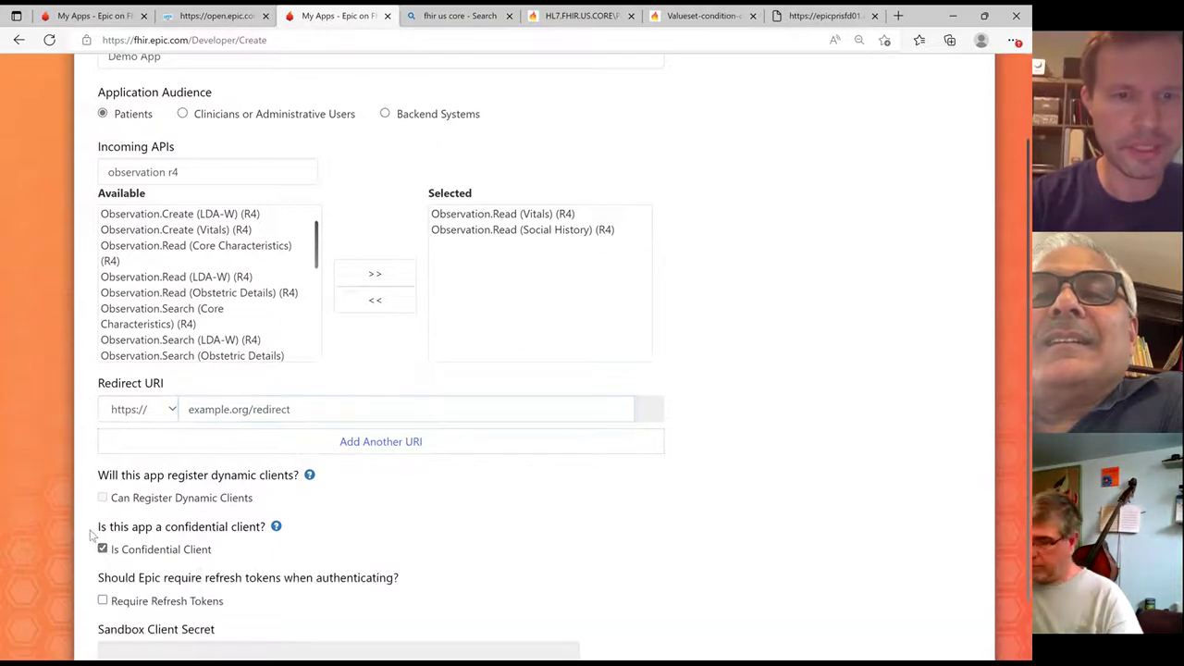
scroll(79, 487, "down", 2)
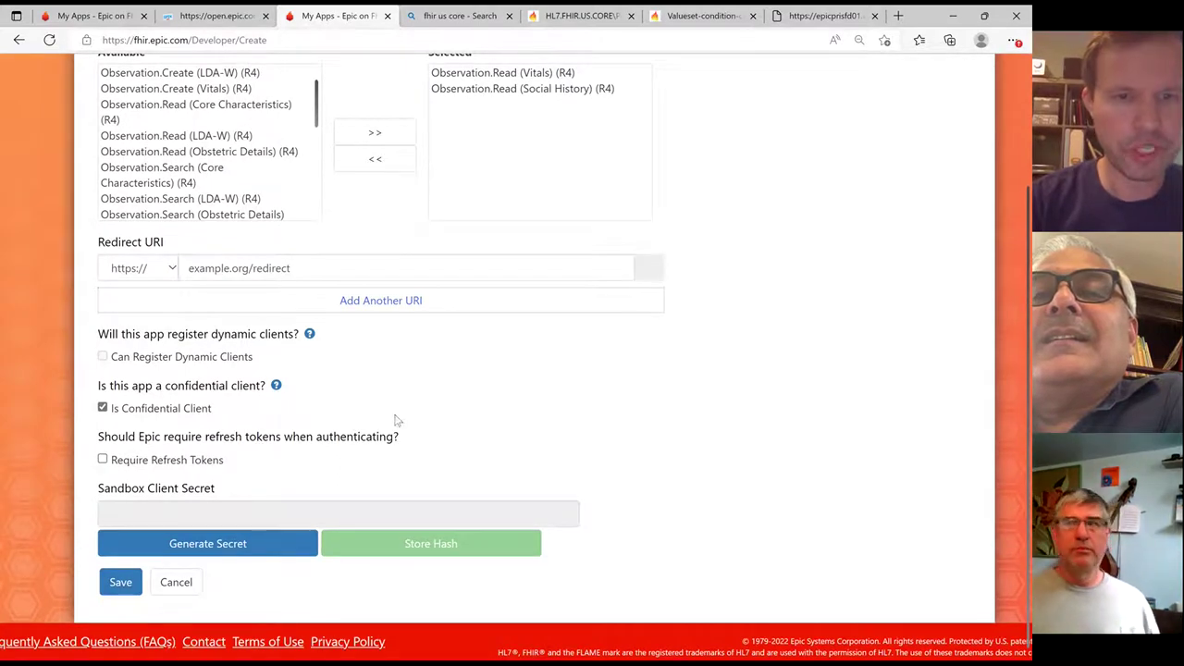
triple_click(416, 444)
left_click(414, 444)
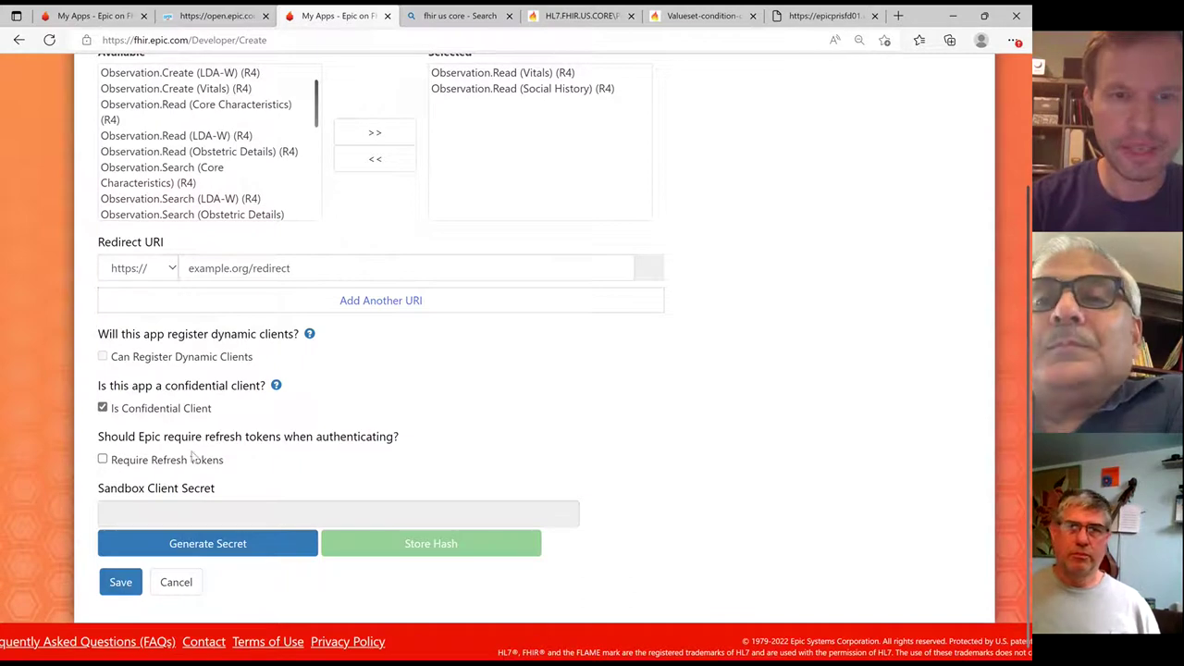
triple_click(123, 445)
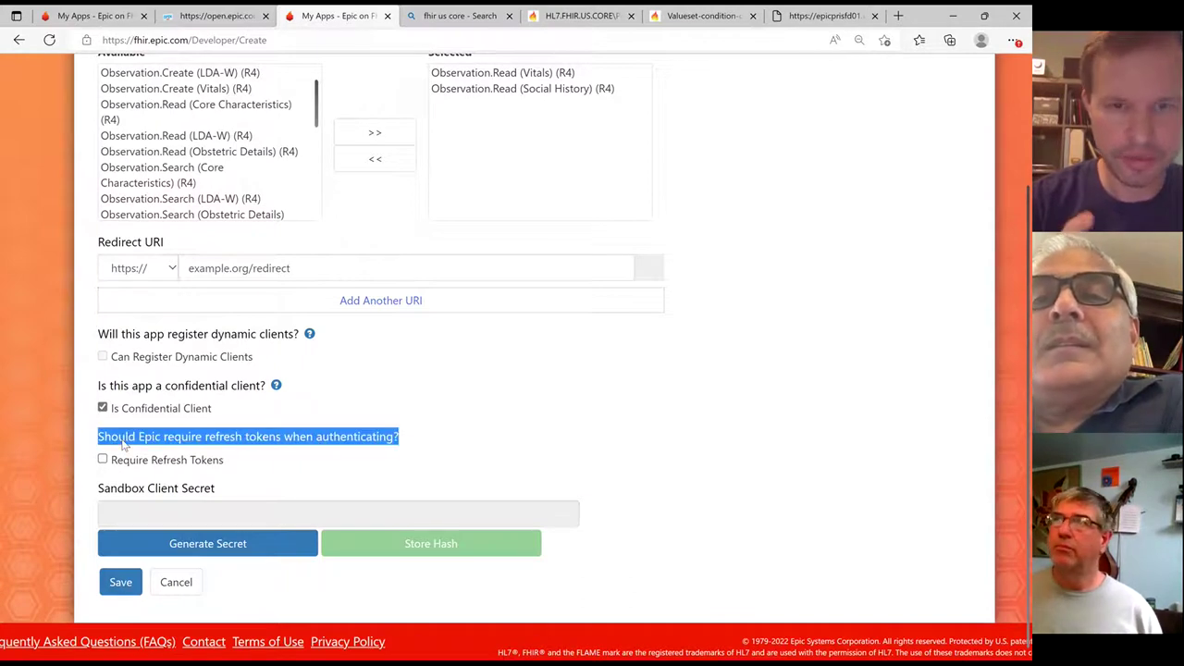
- Generate a sandbox client secret for the app, acknowledge the instructions and store the secret's hash
left_click(89, 446)
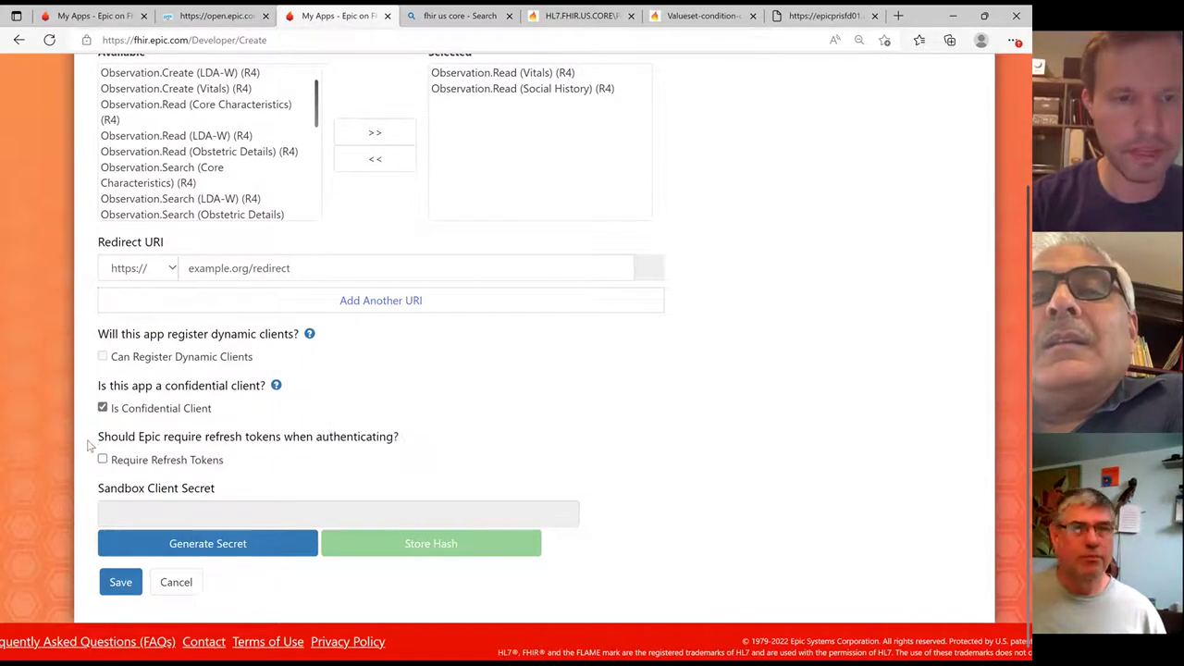
scroll(91, 442, "down", 2)
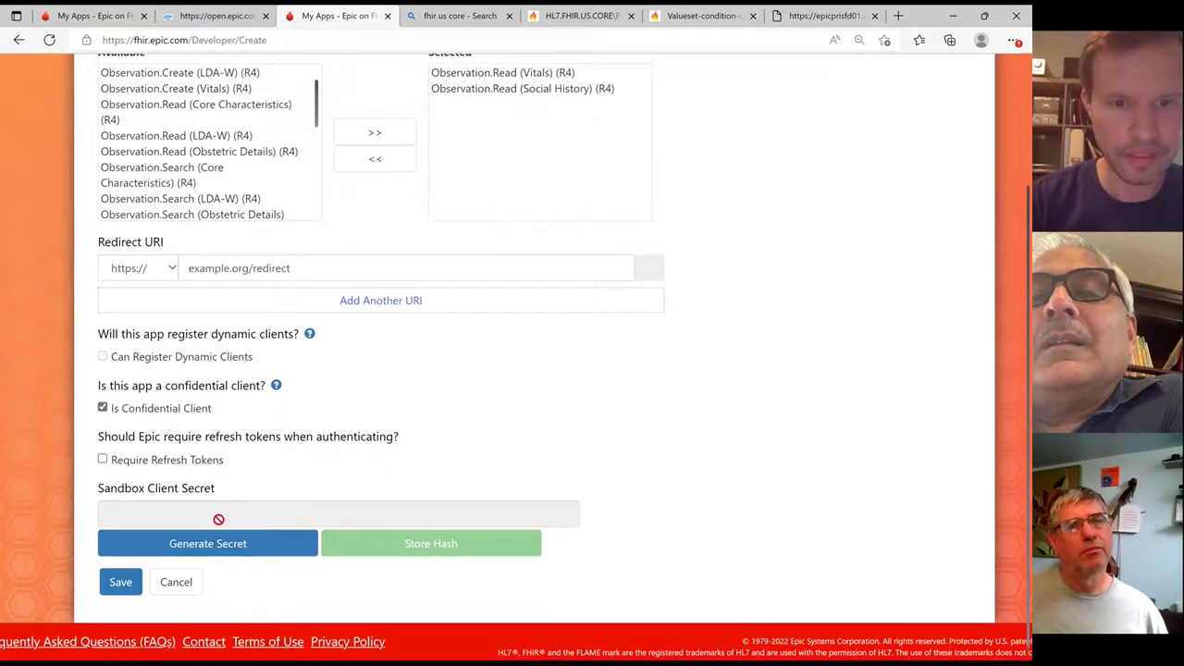
left_click(255, 543)
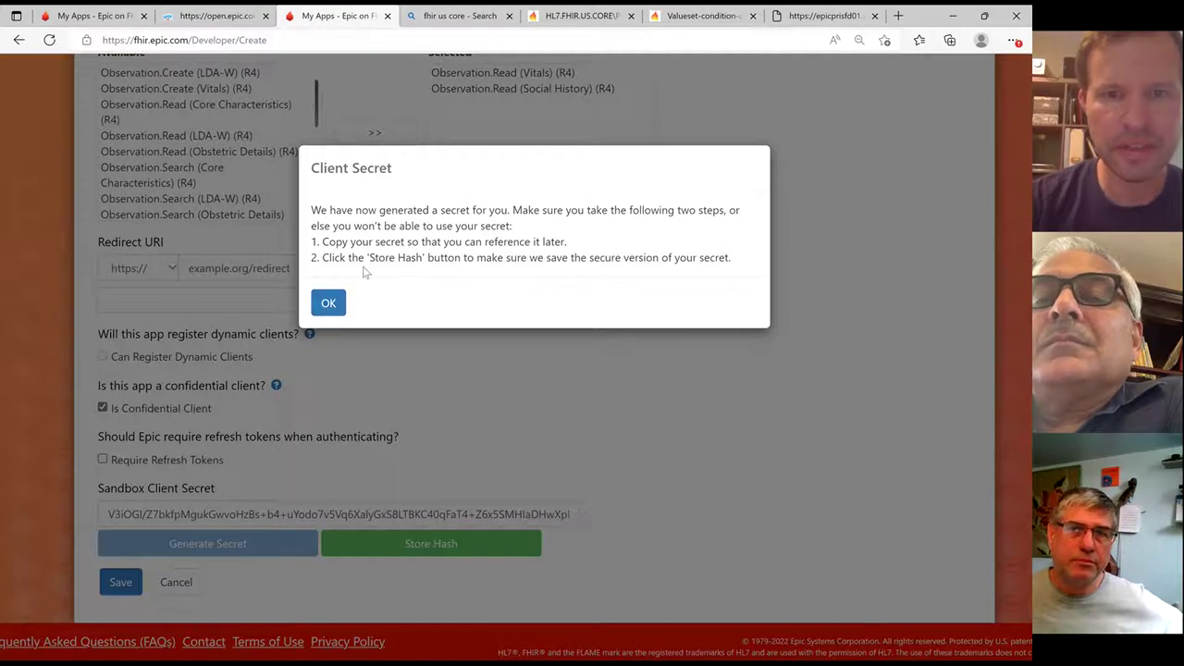
left_click_drag(450, 258, 648, 259)
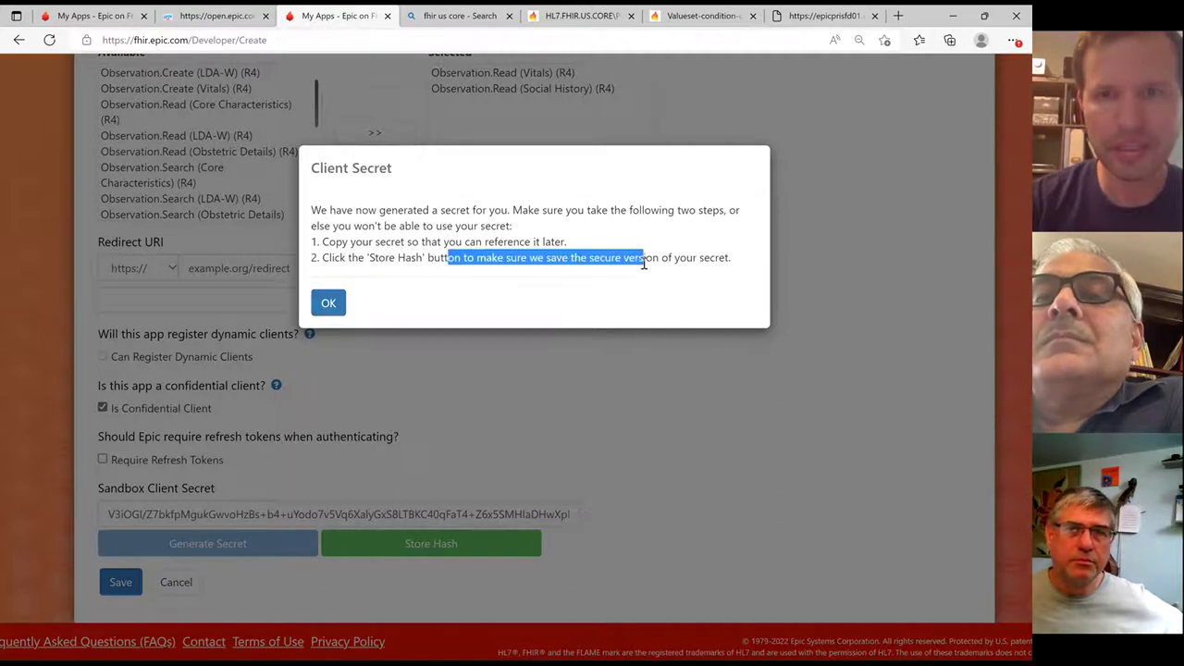
left_click(469, 282)
left_click(325, 306)
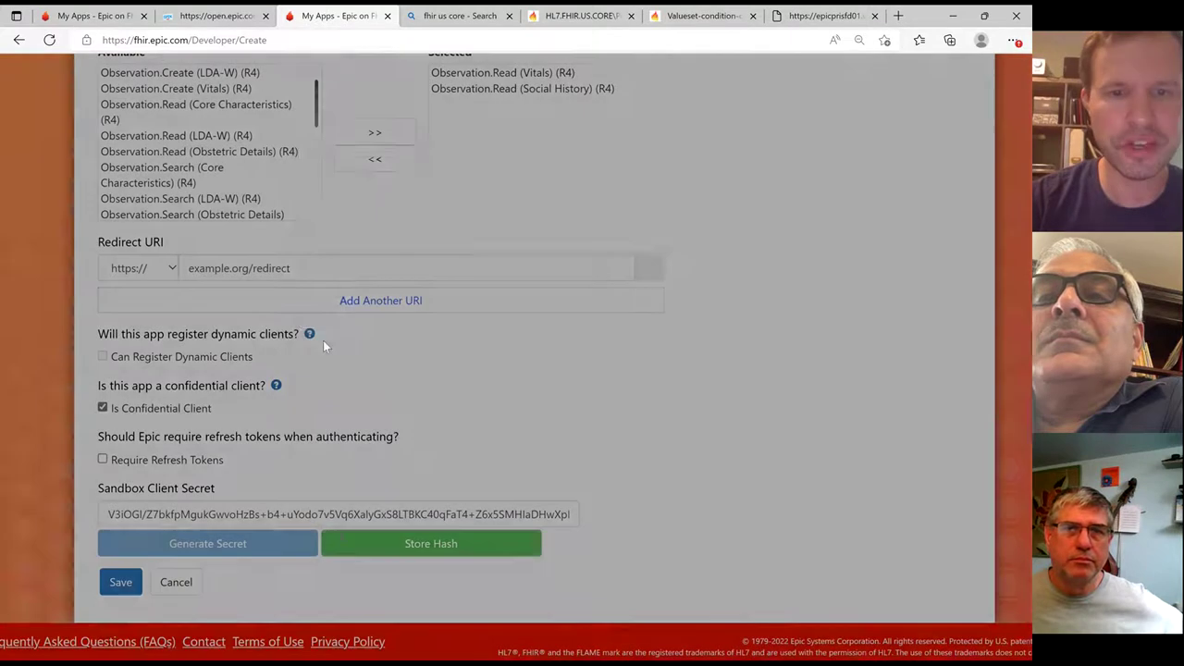
left_click(405, 545)
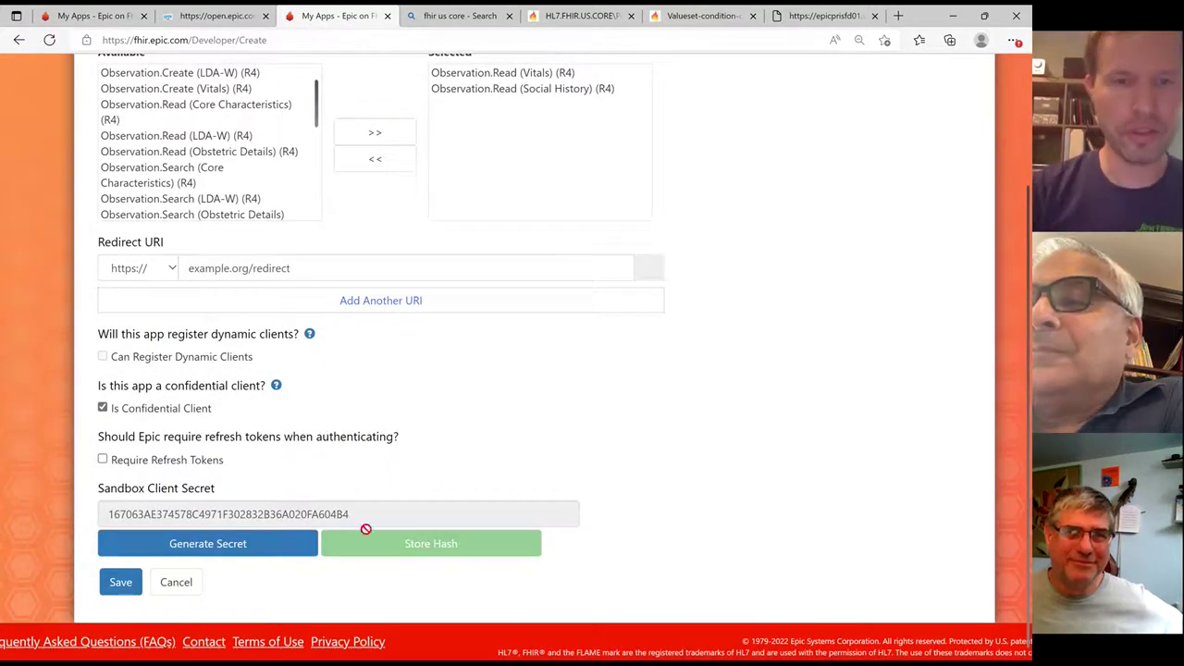
- Generate a new sandbox client secret, store its hash and save the app
left_click(263, 550)
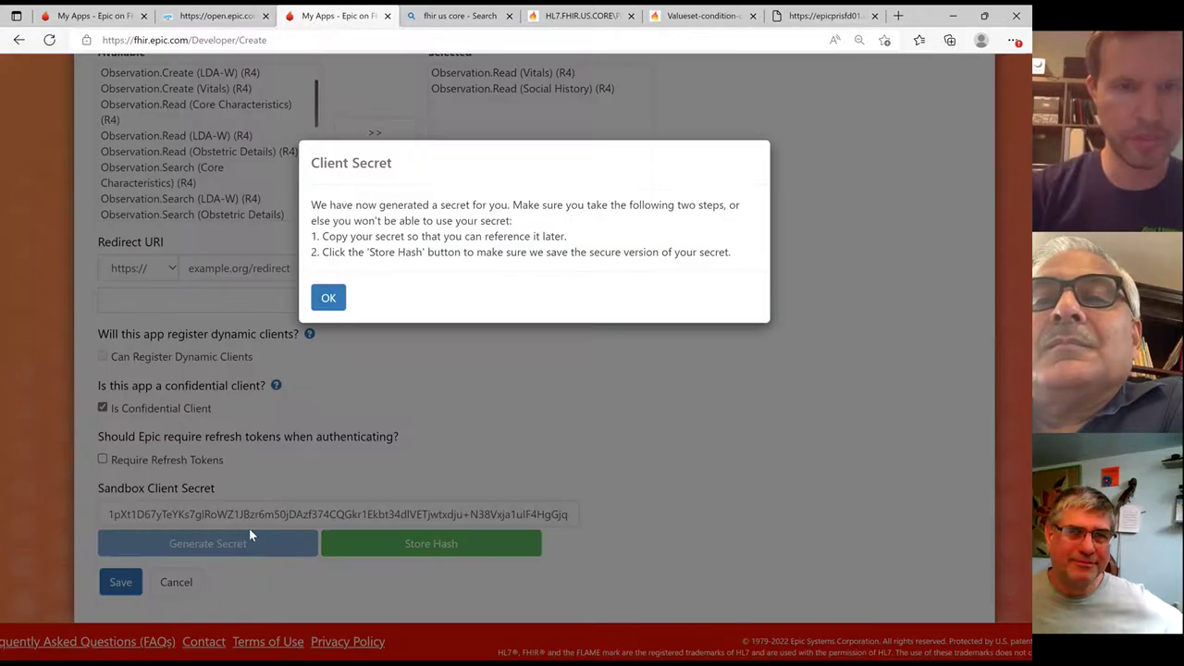
left_click(335, 308)
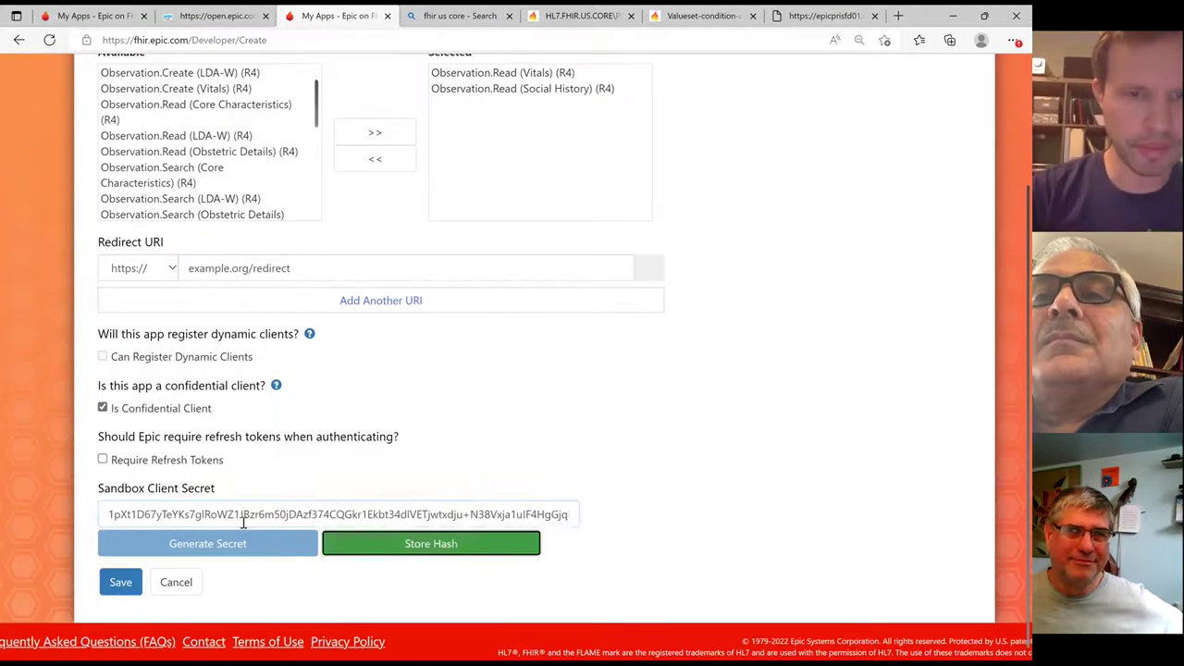
triple_click(243, 520)
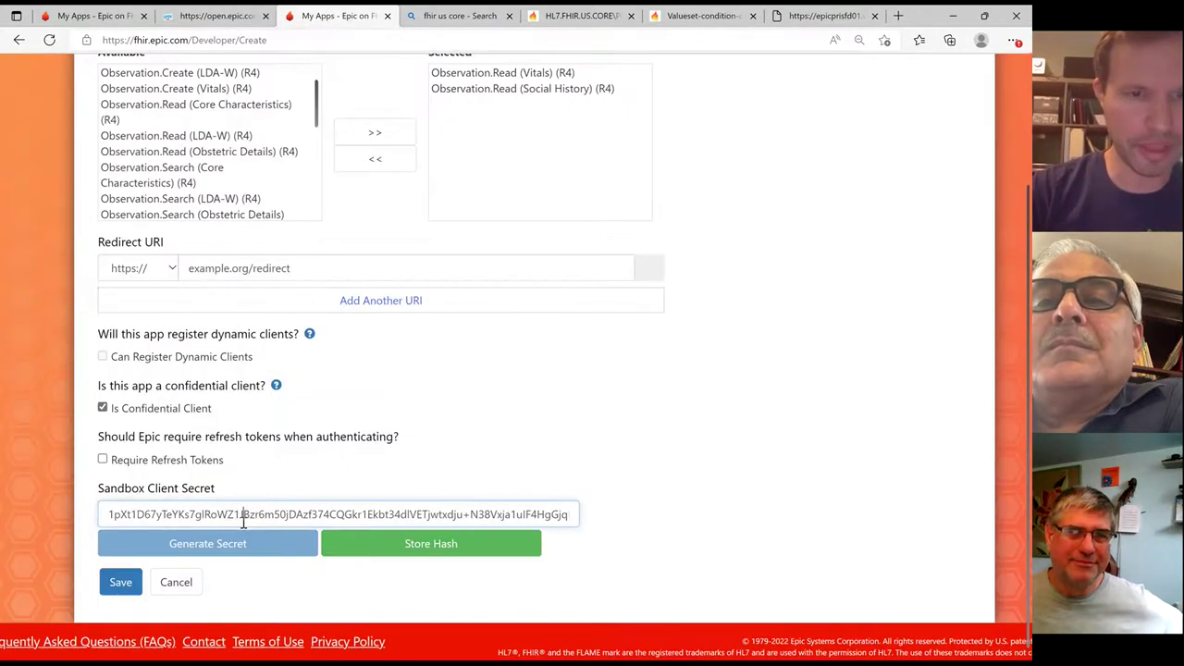
left_click(365, 555)
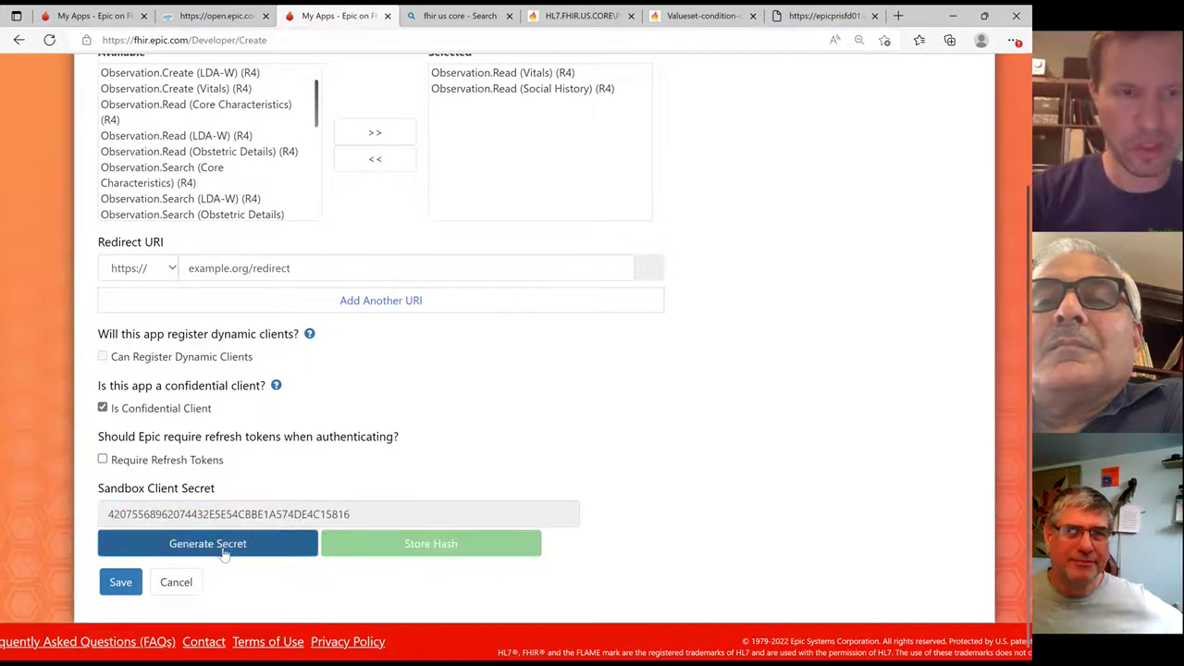
left_click(108, 582)
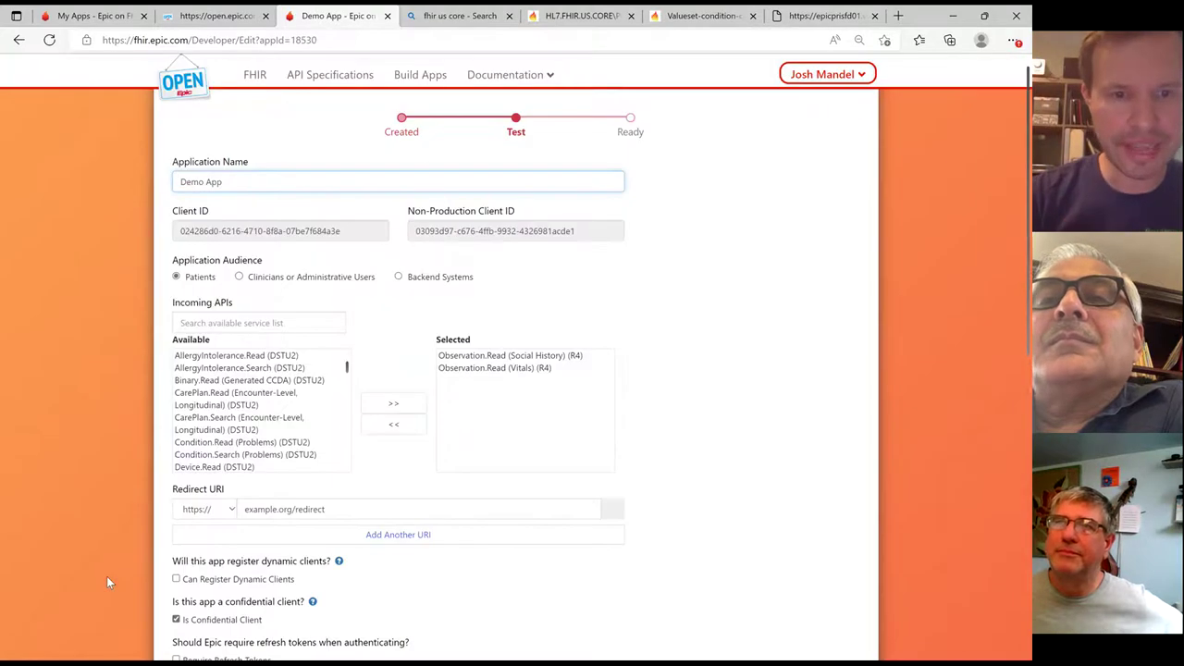
- Review the saved app's remaining settings, highlighting the note on whether its client IDs download automatically to customer systems
scroll(106, 582, "down", 3)
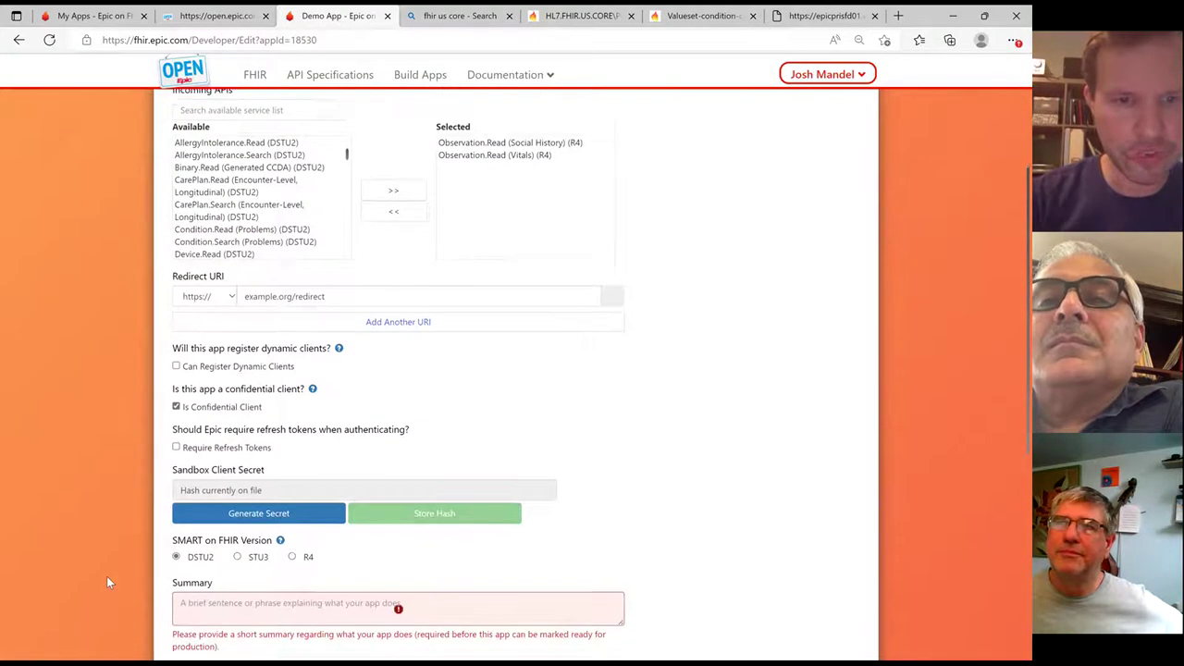
scroll(108, 582, "down", 3)
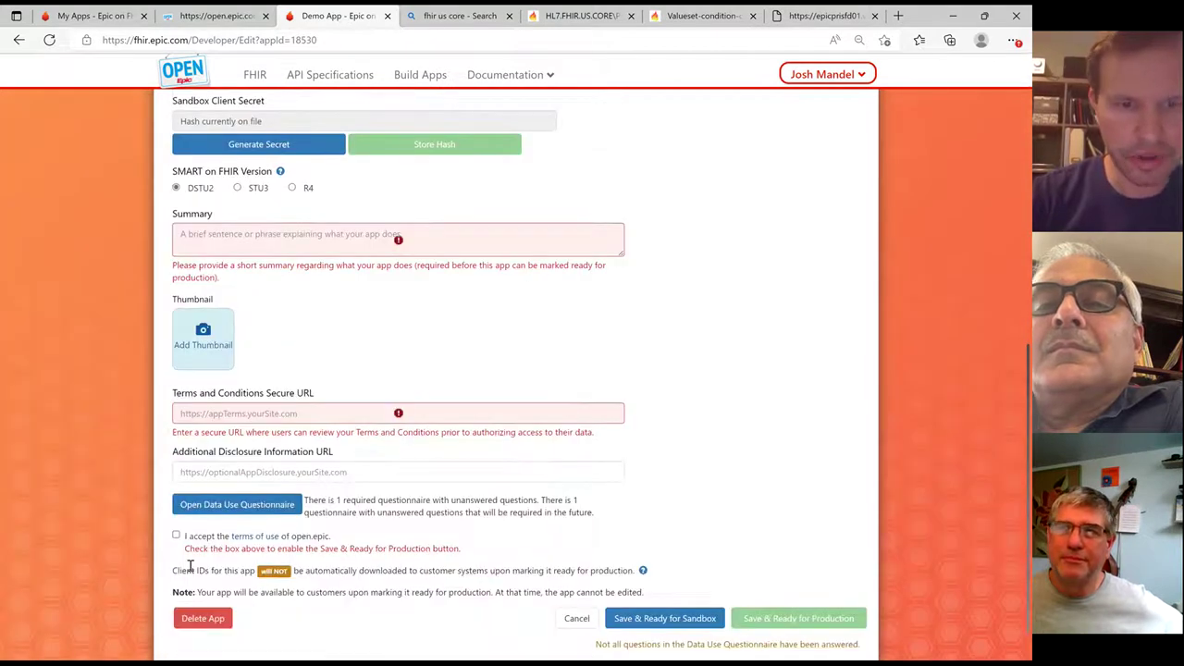
key("ctrl+plus")
key("ctrl+plus")
key("ctrl+plus")
key("ctrl+plus")
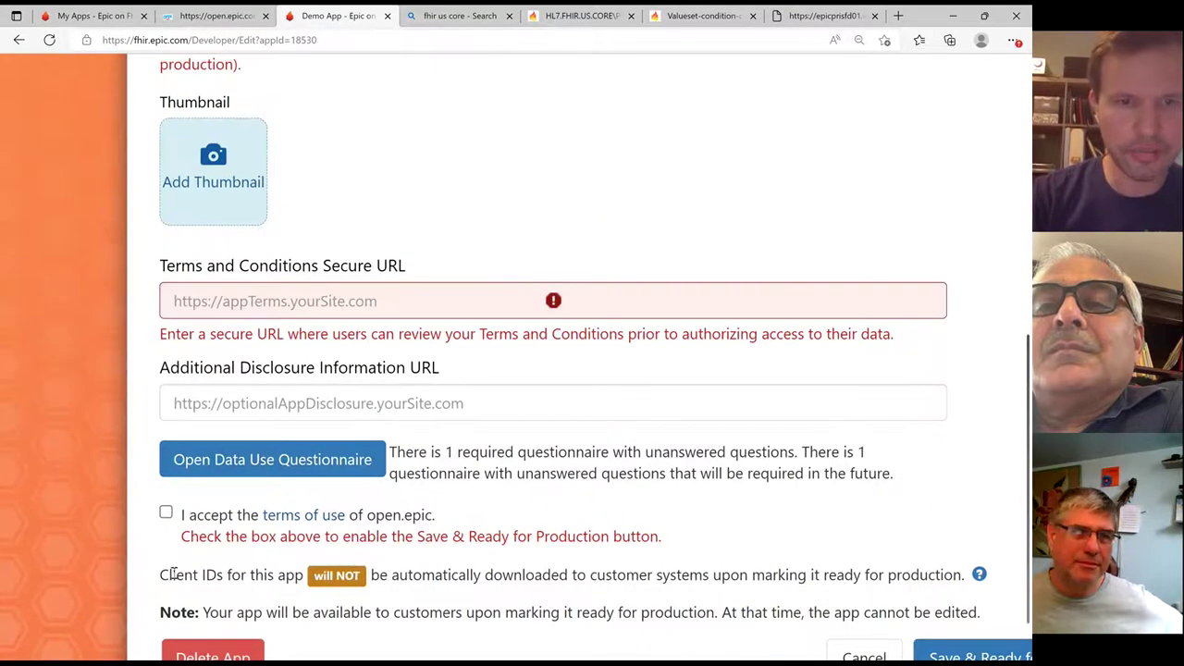
left_click_drag(172, 575, 367, 580)
scroll(370, 577, "right", 2)
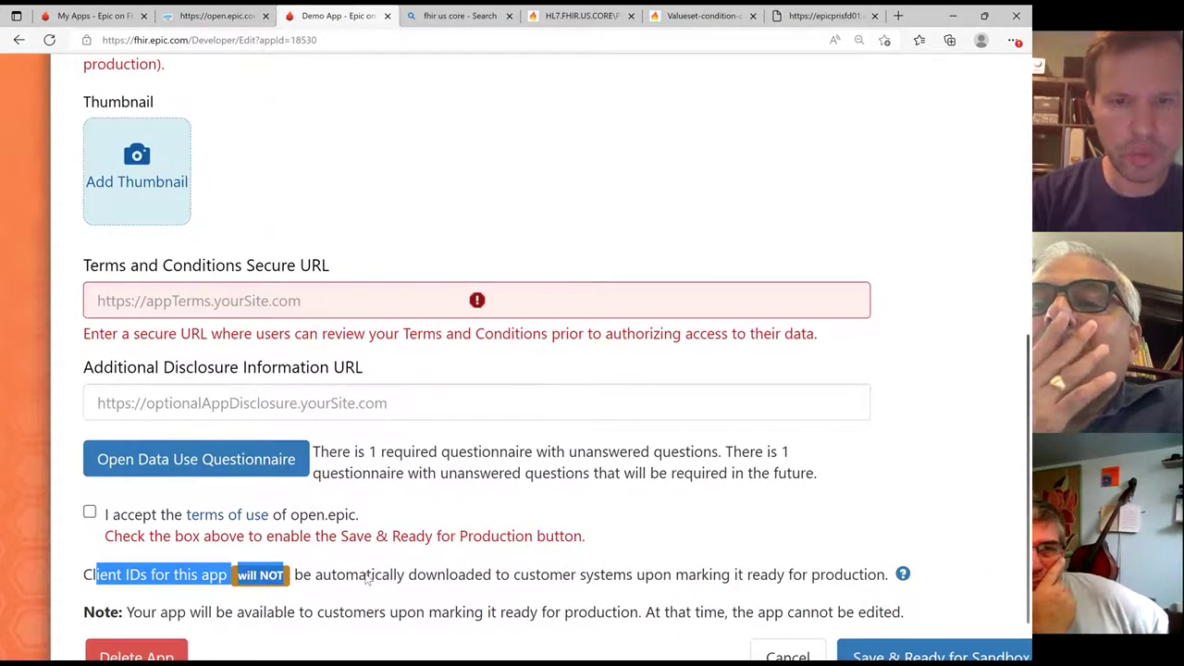
left_click(378, 575)
scroll(377, 575, "right", 2)
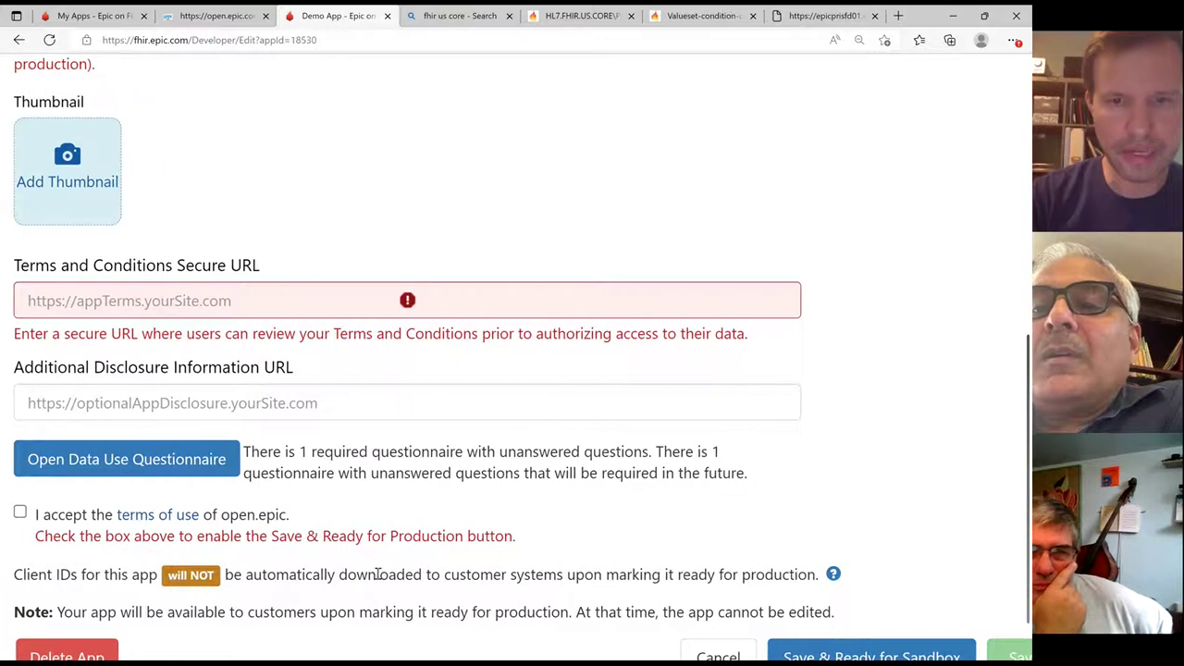
scroll(378, 575, "right", 2)
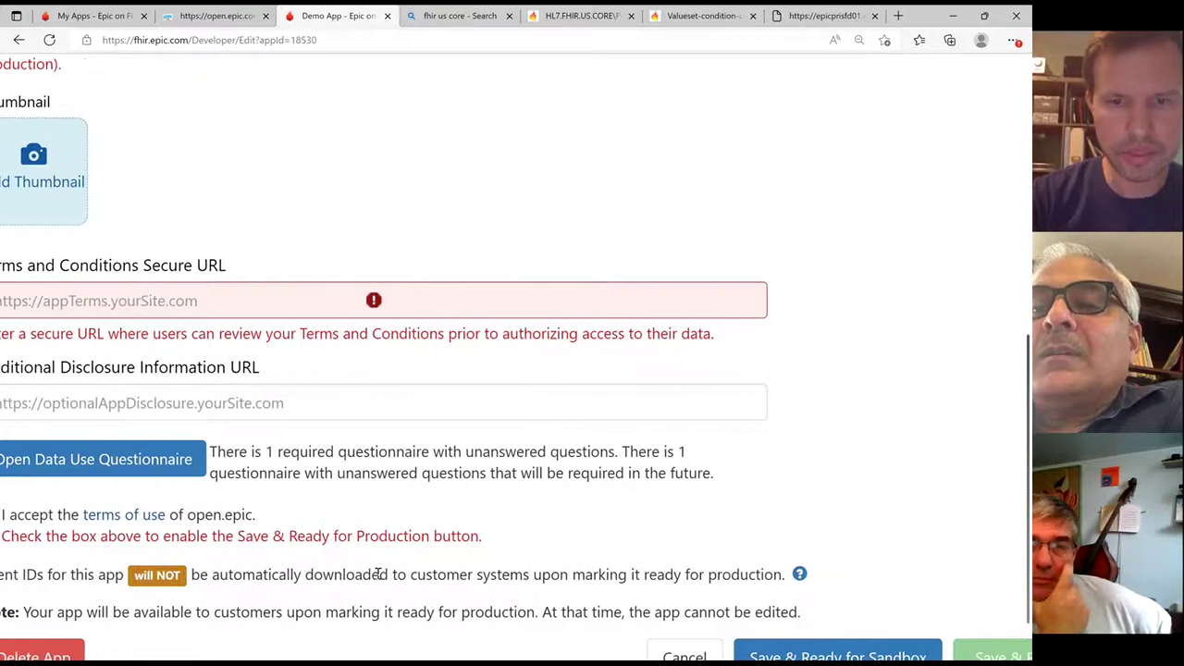
scroll(378, 575, "down", 1)
scroll(378, 574, "left", 2)
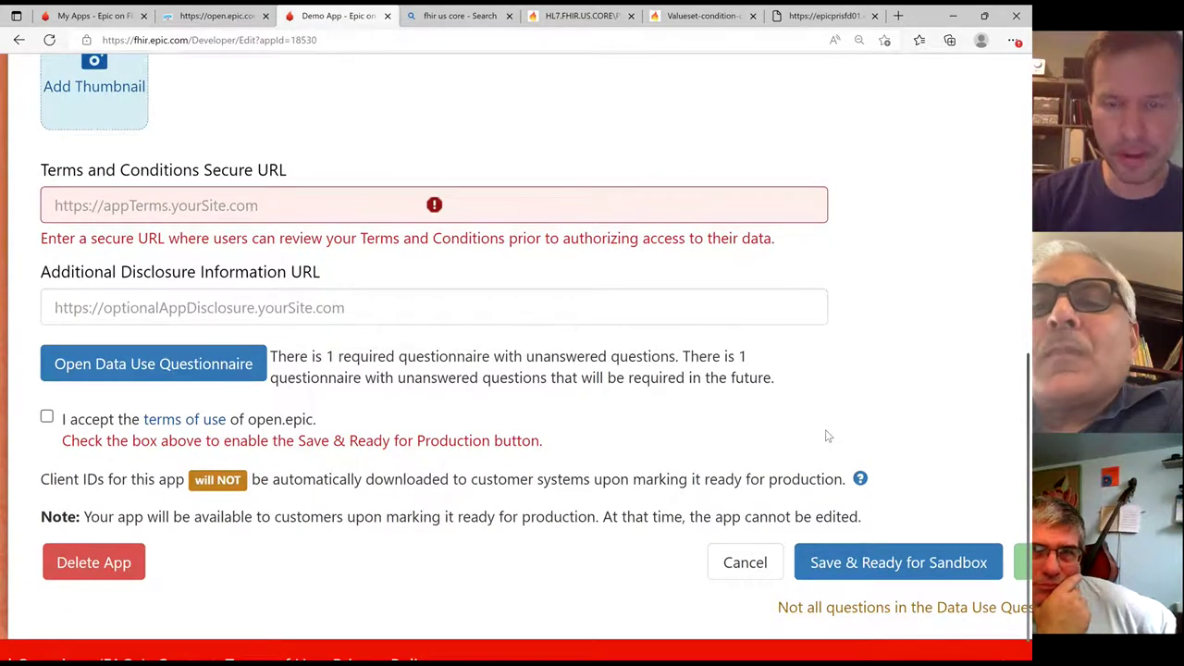
double_click(202, 479)
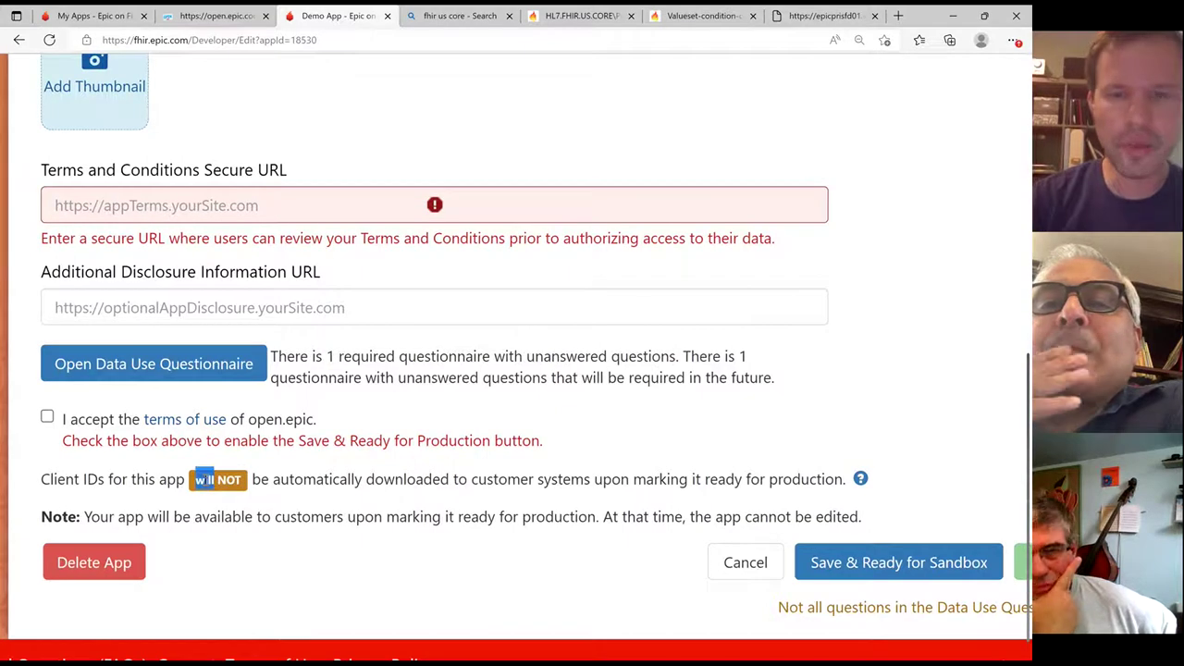
left_click(332, 471)
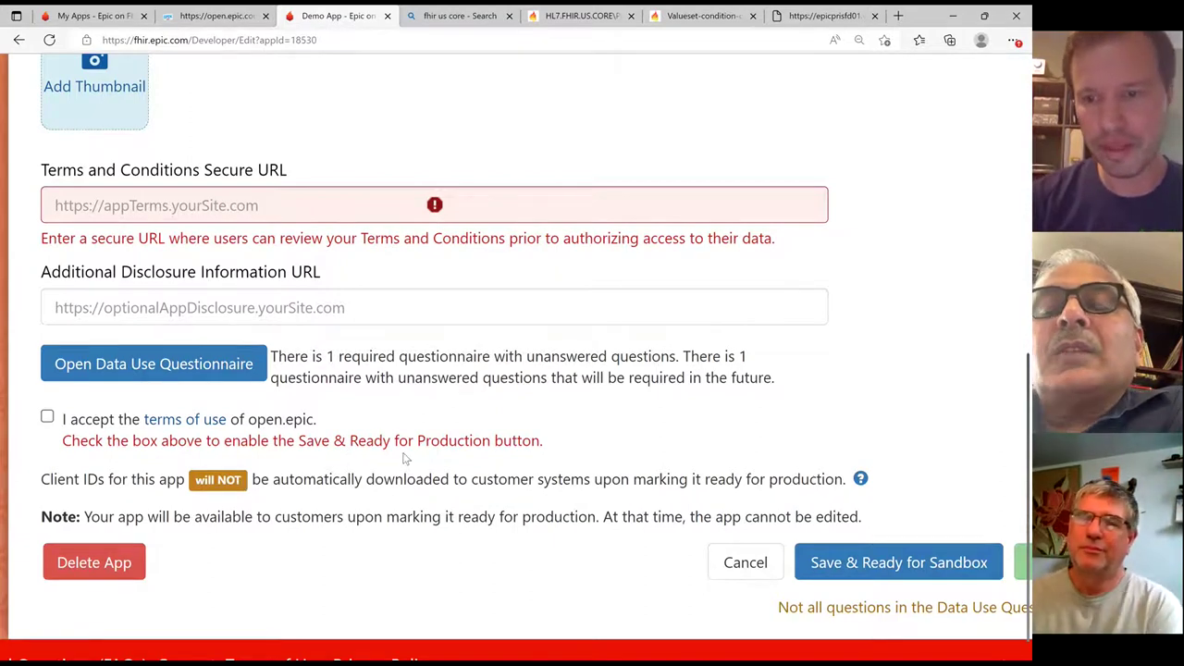
- Open the help documentation on automatic client ID distribution and return to the Demo App settings
key("ctrl+minus")
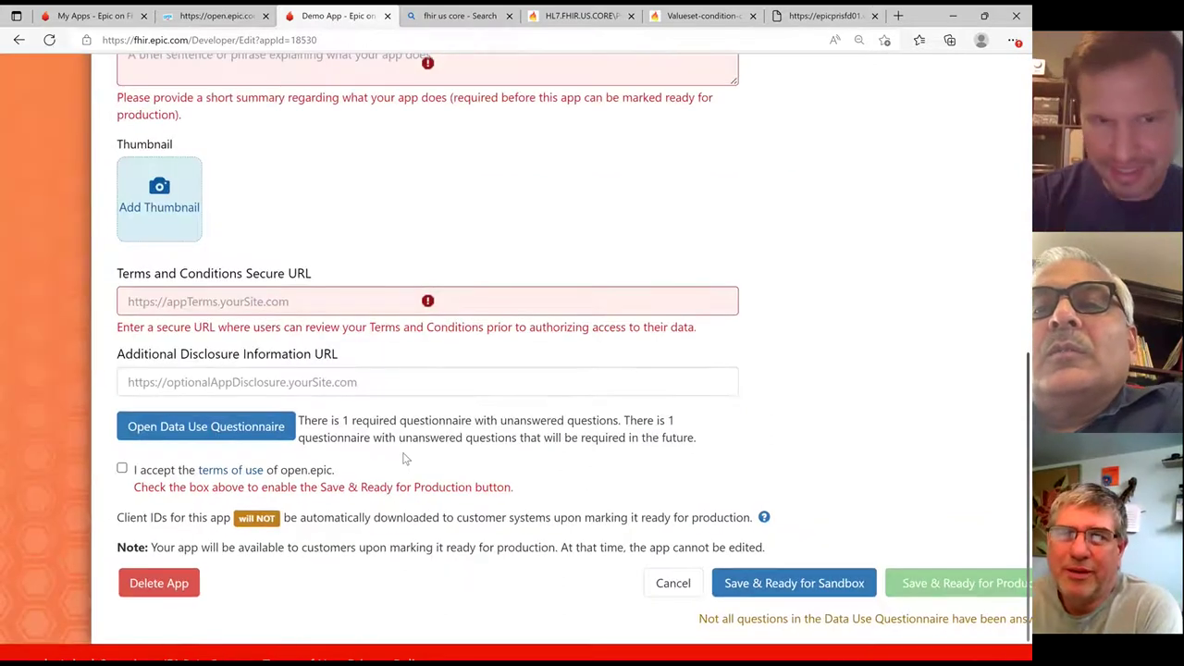
left_click(764, 517)
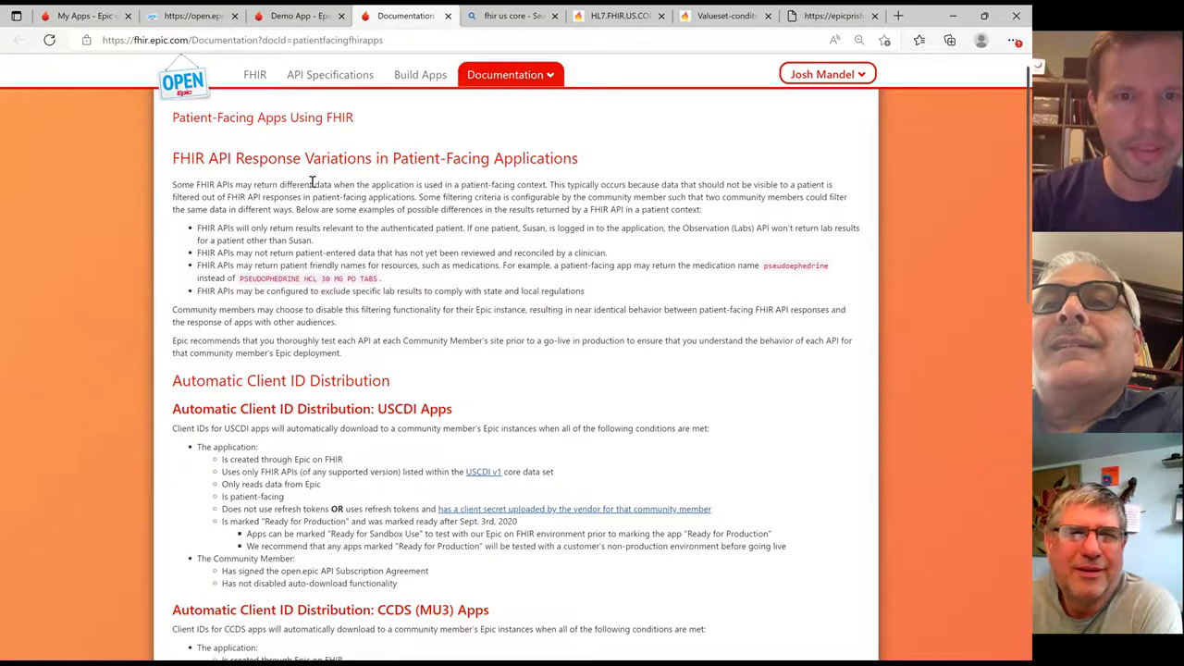
key("ctrl+0")
left_click(293, 20)
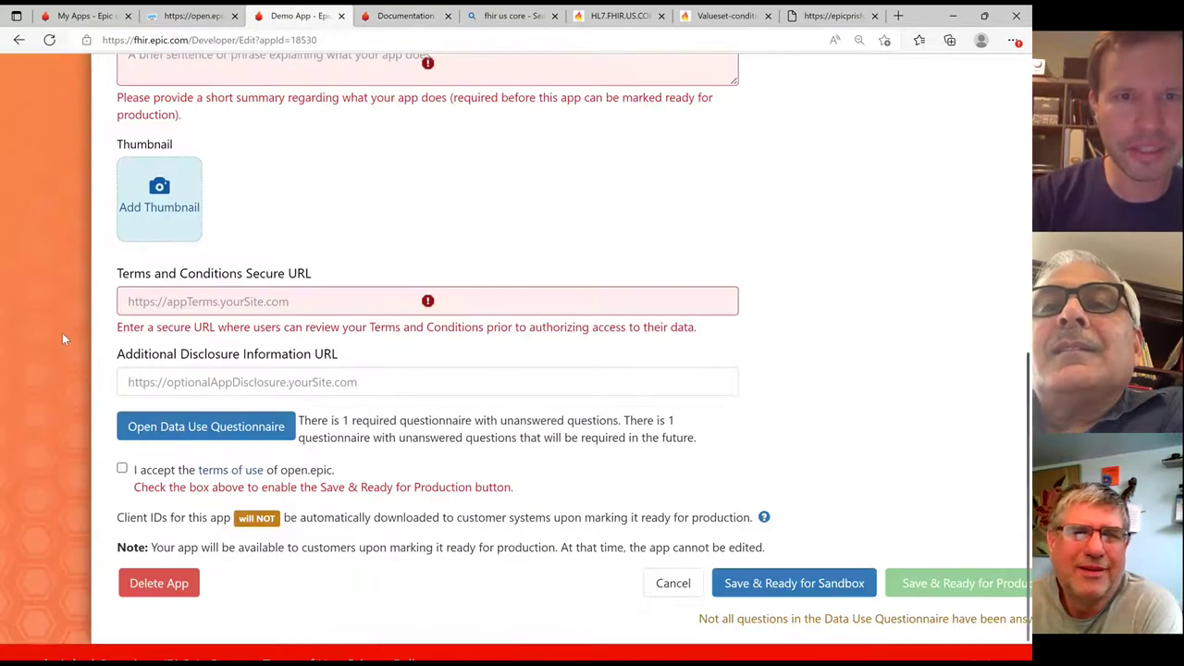
- Set the app's SMART on FHIR version to R4
scroll(62, 338, "up", 1)
scroll(62, 339, "up", 5)
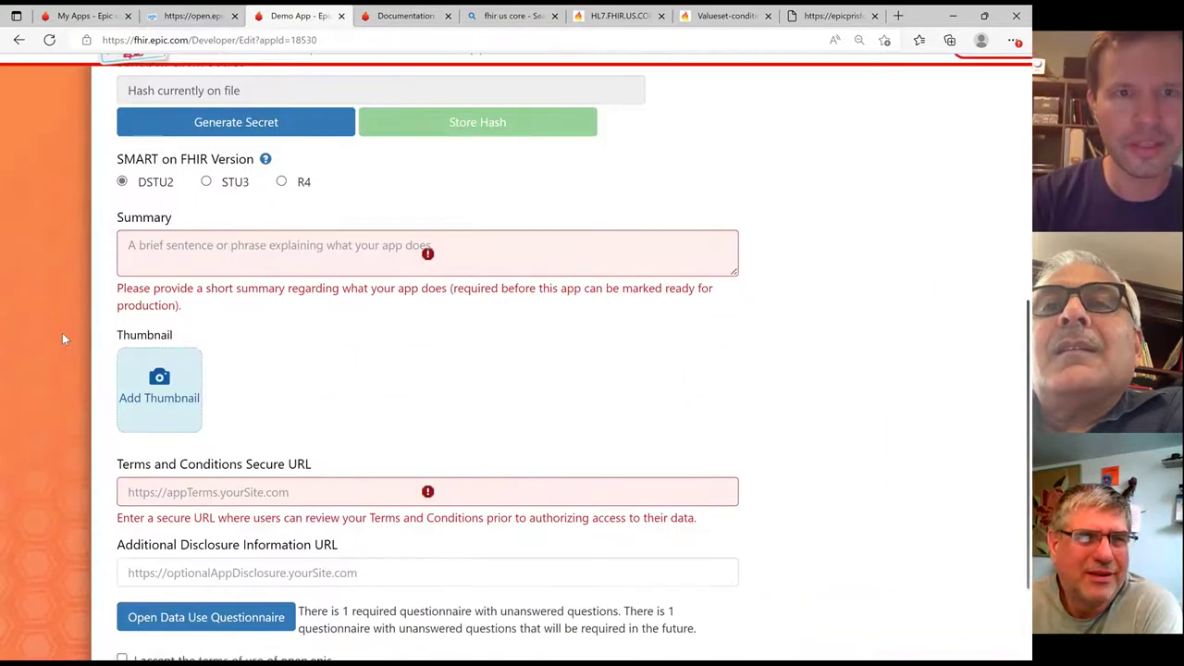
left_click(281, 300)
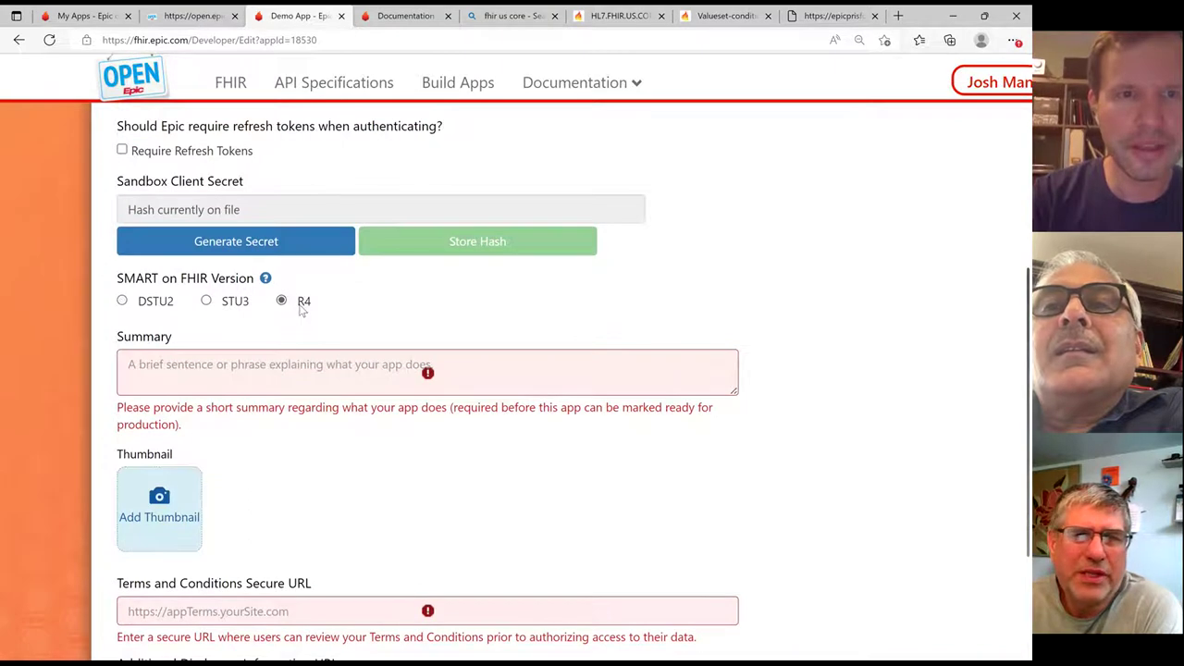
- Remove Observation.Read (Social History) (R4) from the app's selected incoming APIs
scroll(339, 329, "up", 5)
scroll(339, 329, "up", 4)
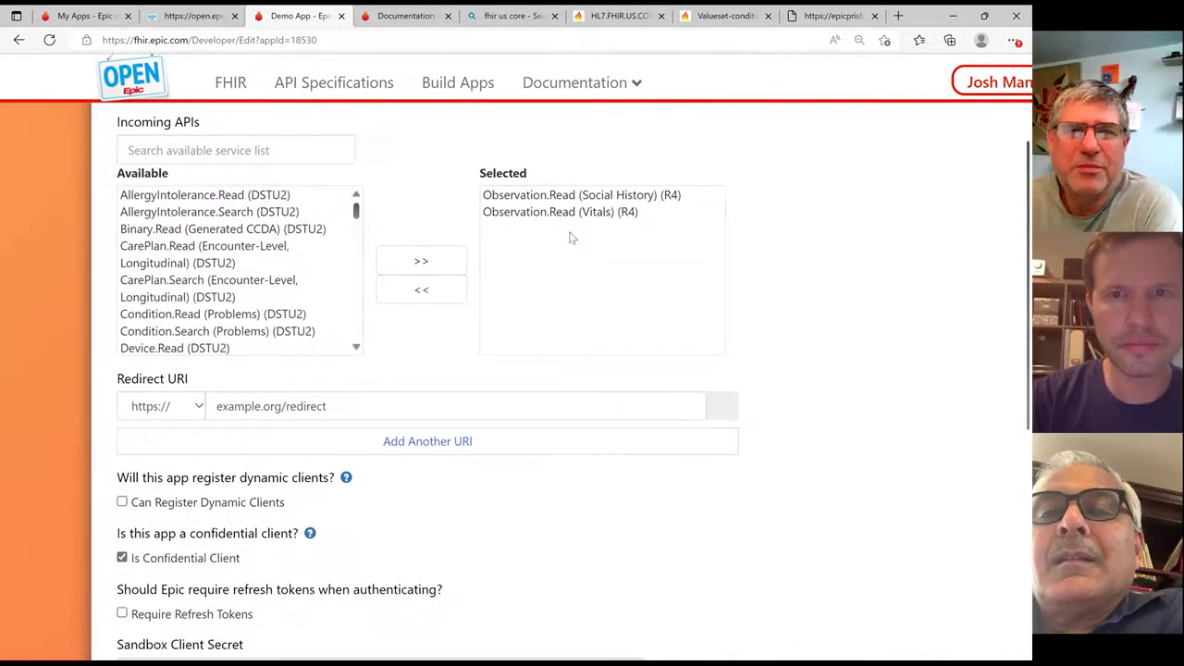
left_click(578, 197)
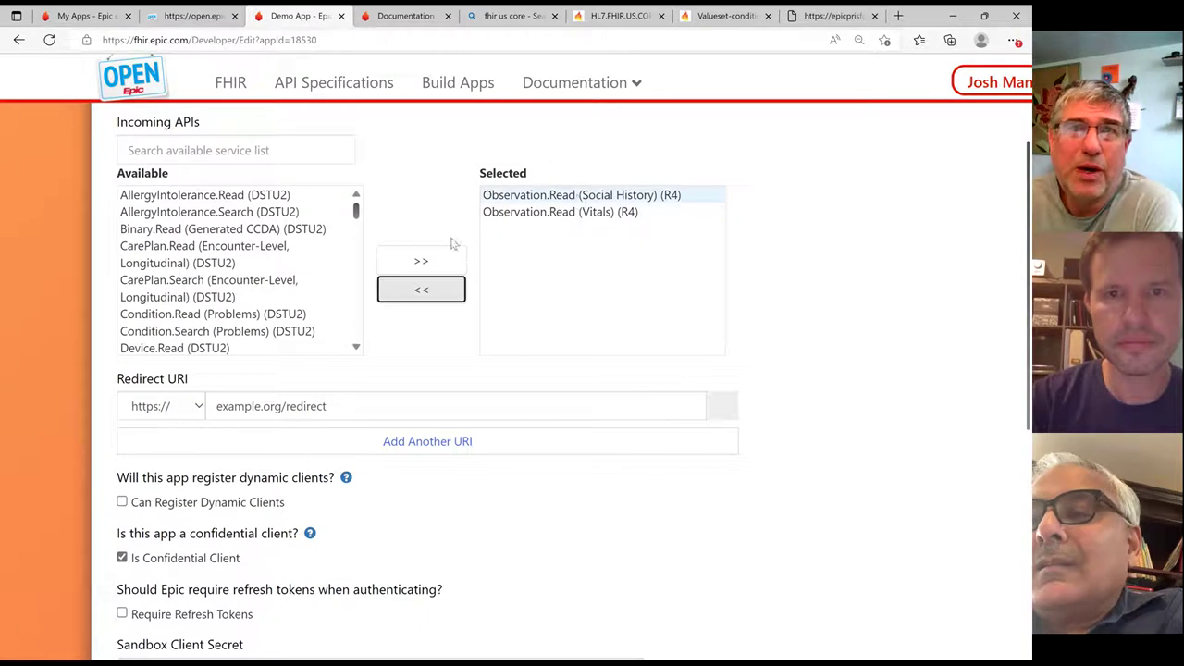
left_click(413, 293)
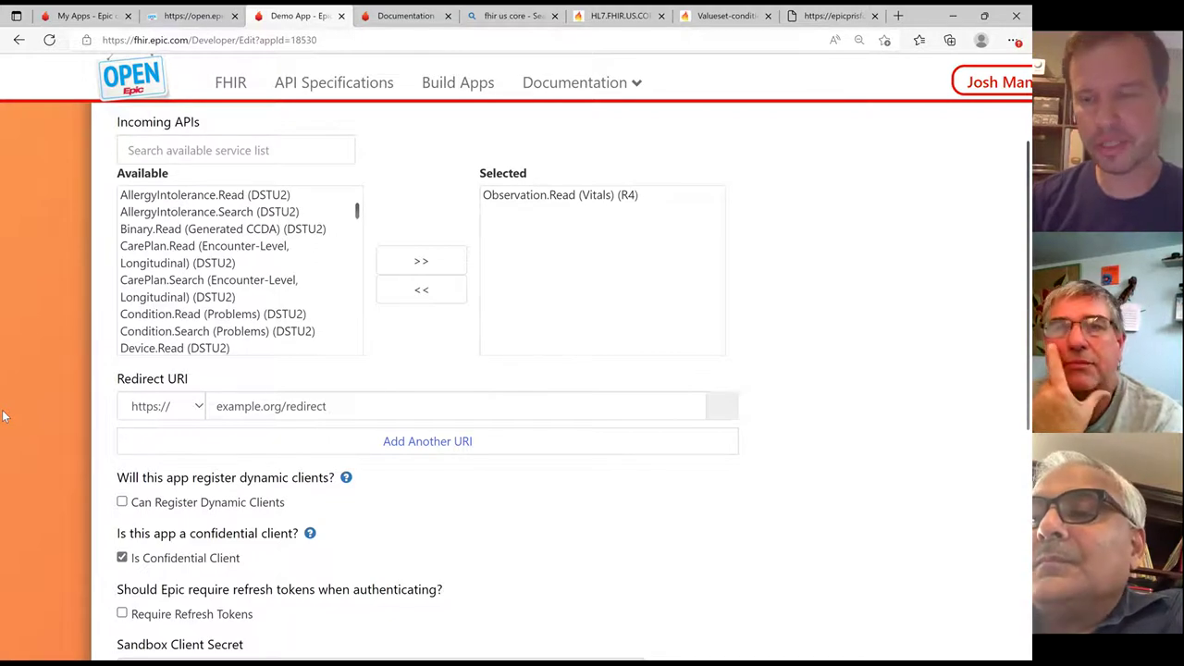
- Check the client ID download note against the app's selected API, confidential client and refresh token settings
scroll(3, 416, "down", 3)
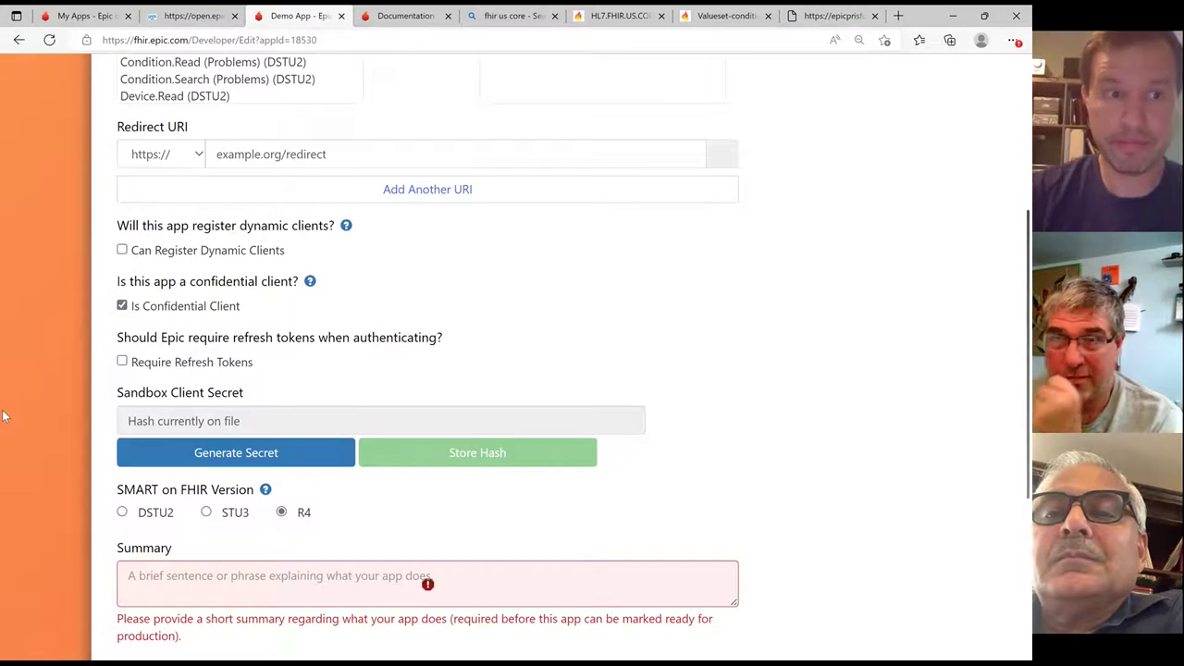
scroll(2, 416, "down", 5)
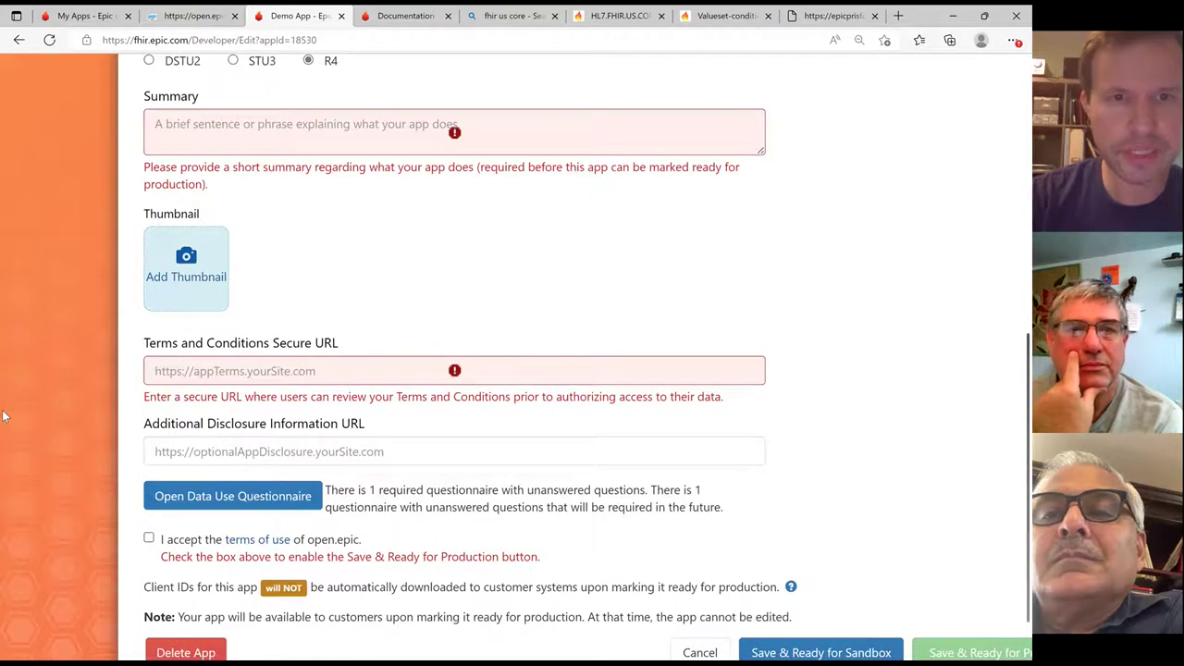
scroll(3, 416, "up", 5)
scroll(101, 344, "up", 4)
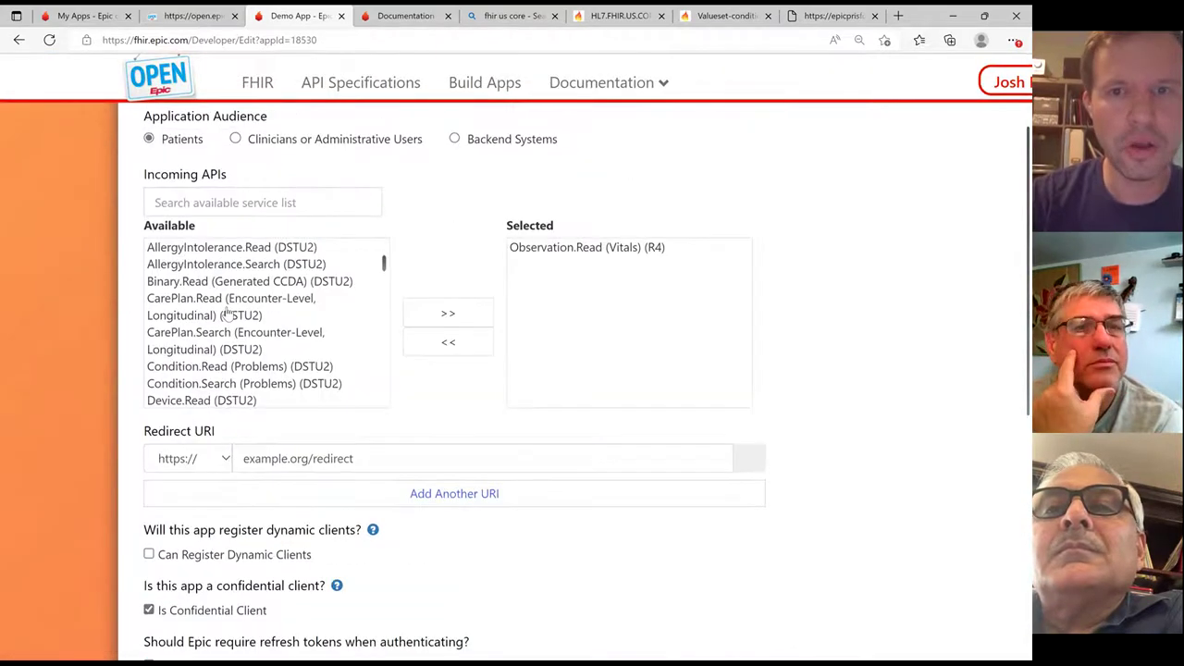
left_click(609, 248)
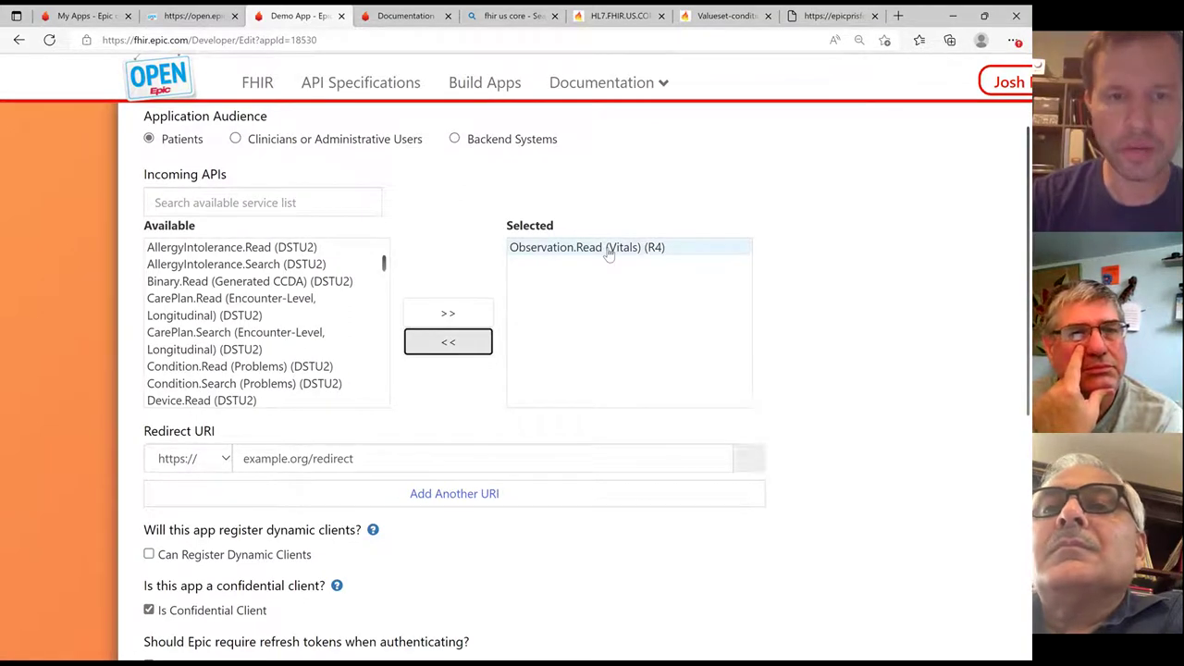
scroll(94, 456, "down", 3)
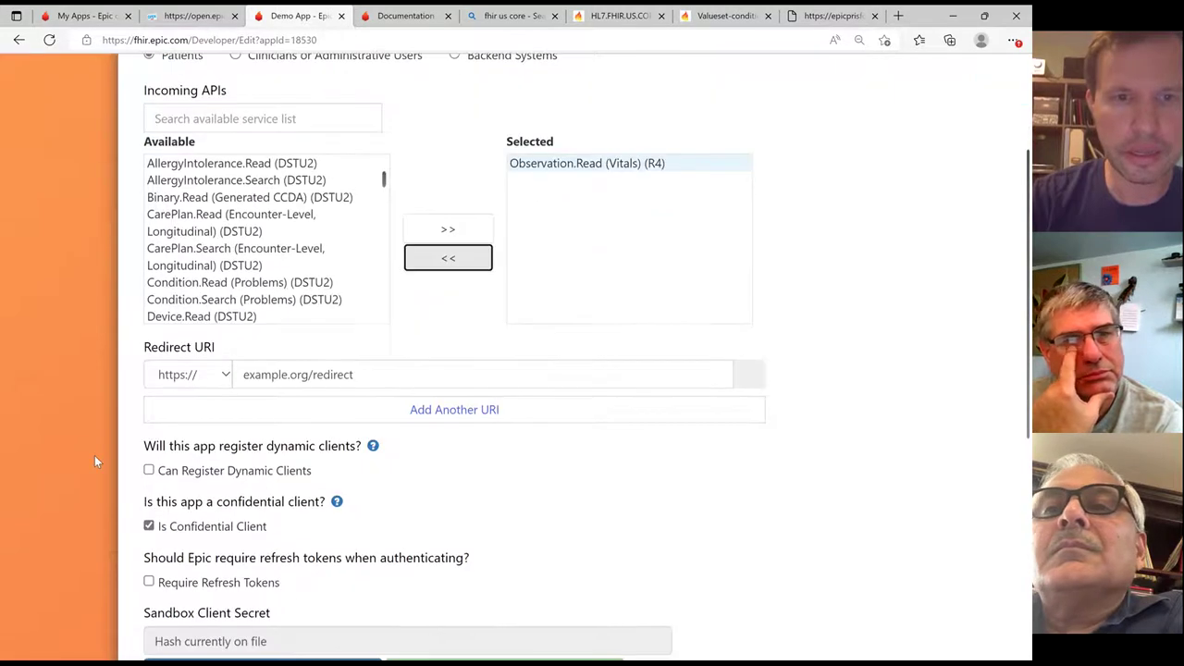
scroll(95, 456, "down", 1)
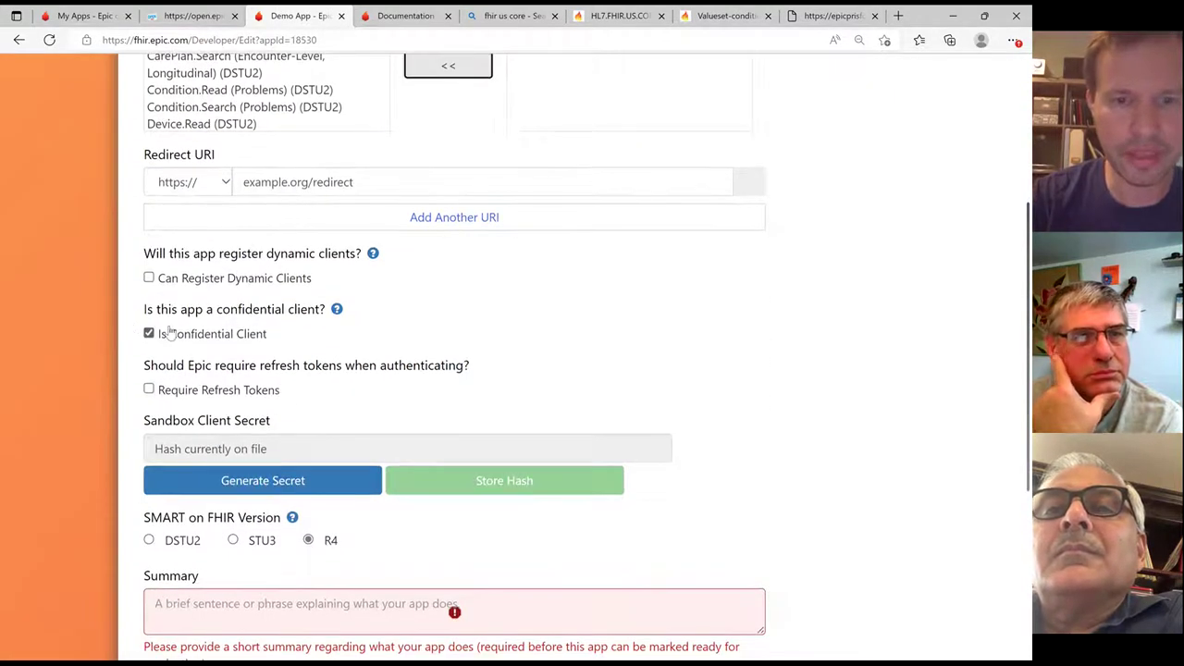
scroll(99, 314, "down", 2)
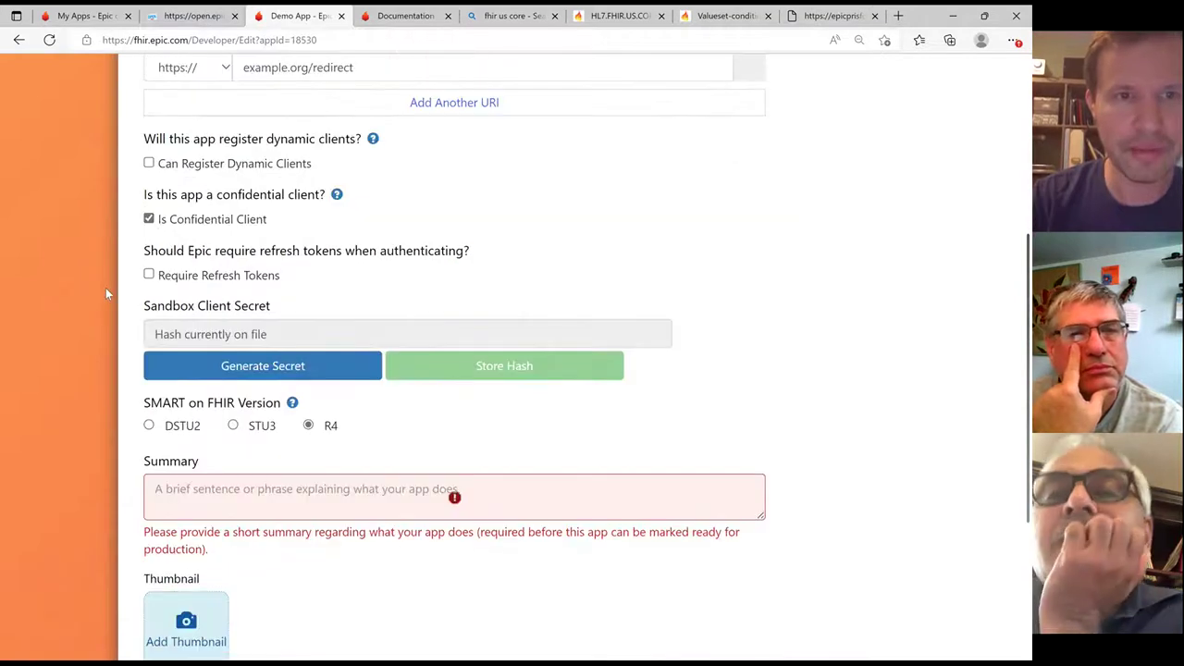
- Make the app a non-confidential client and enter "Testing" as its summary
left_click(149, 219)
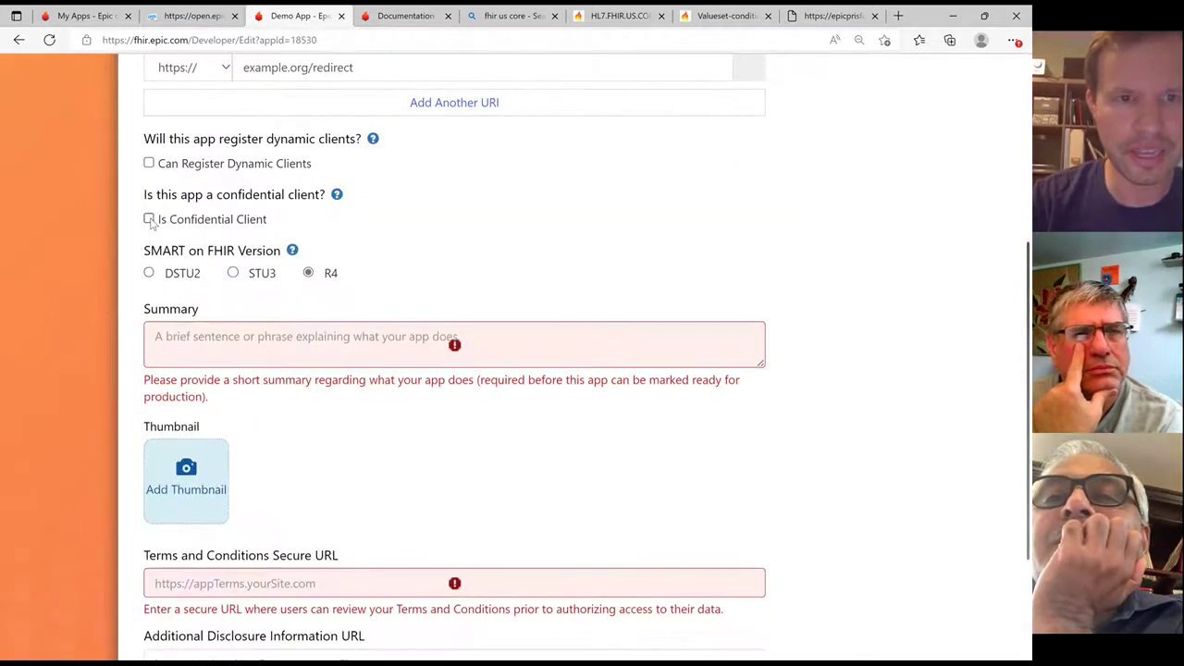
left_click(212, 325)
type("Testing")
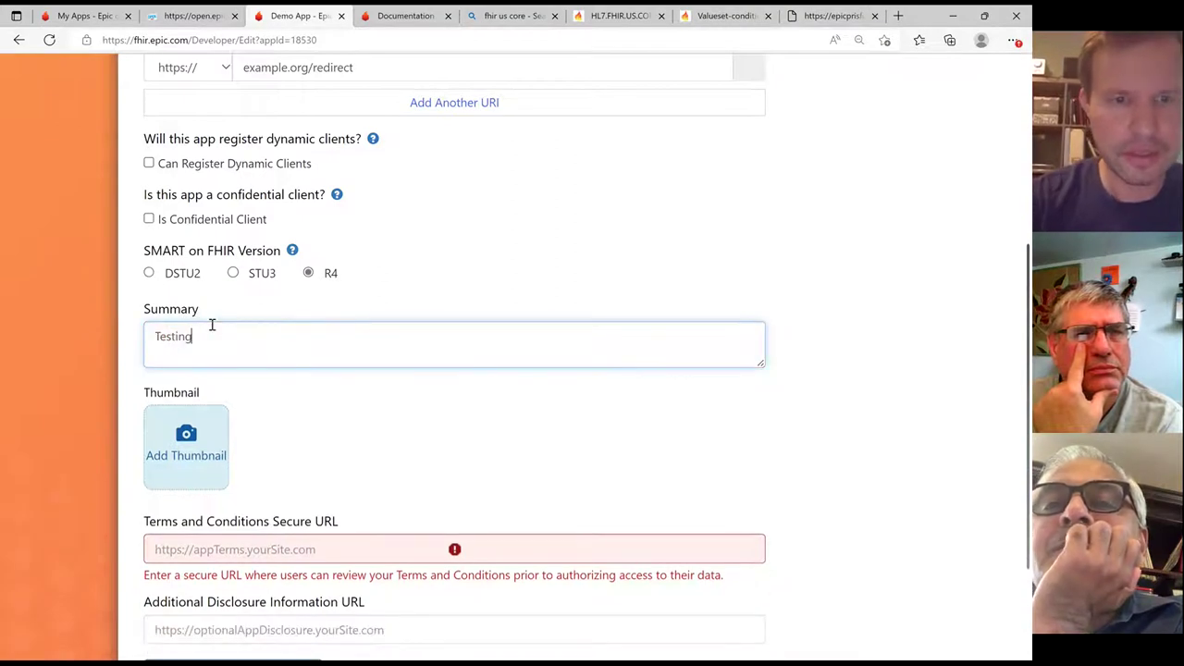
left_click(359, 541)
type("ht")
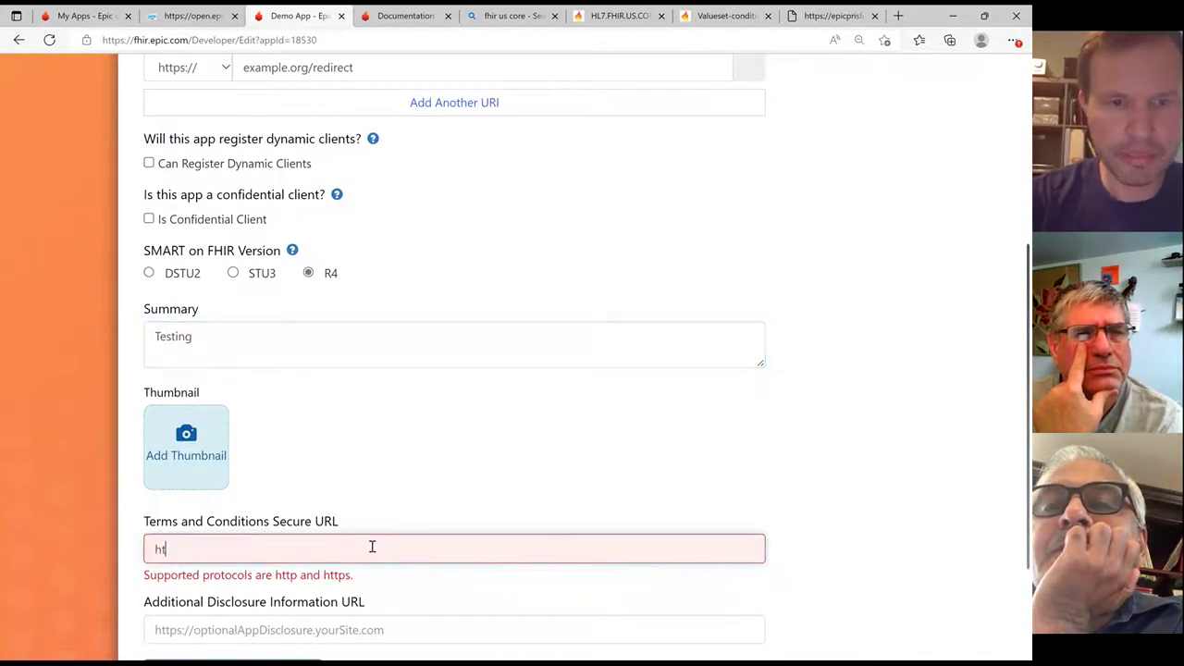
type("tps://testin")
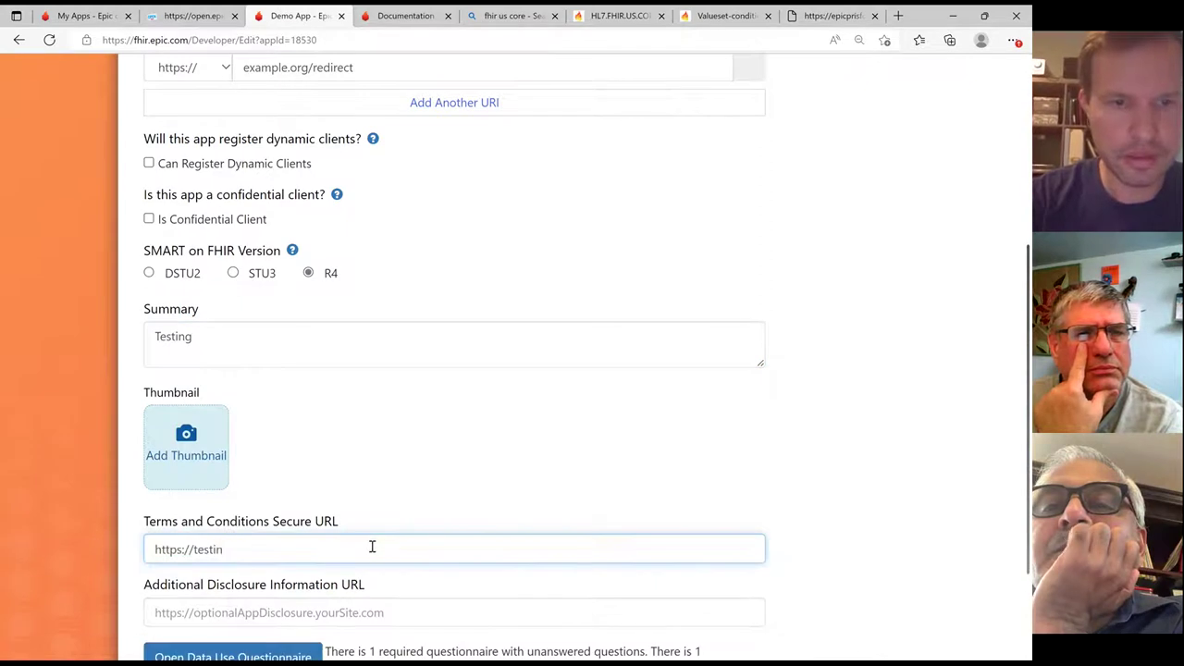
type("g.org/example")
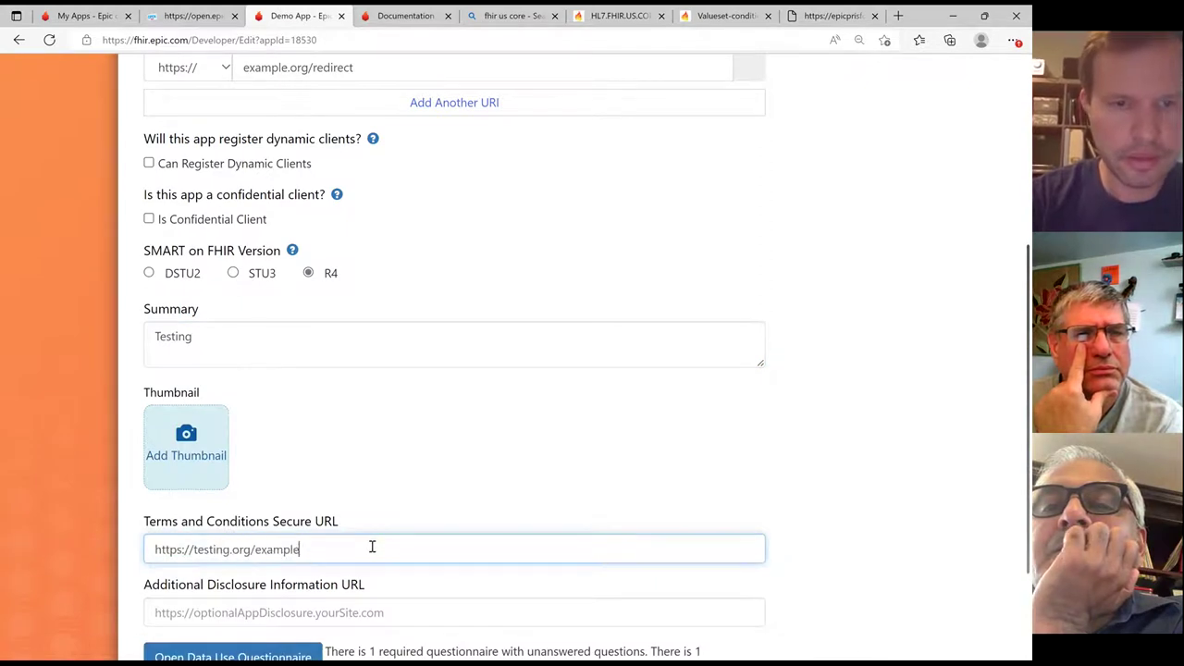
- Accept the open.epic terms of use and save the app as ready for sandbox
scroll(372, 547, "down", 3)
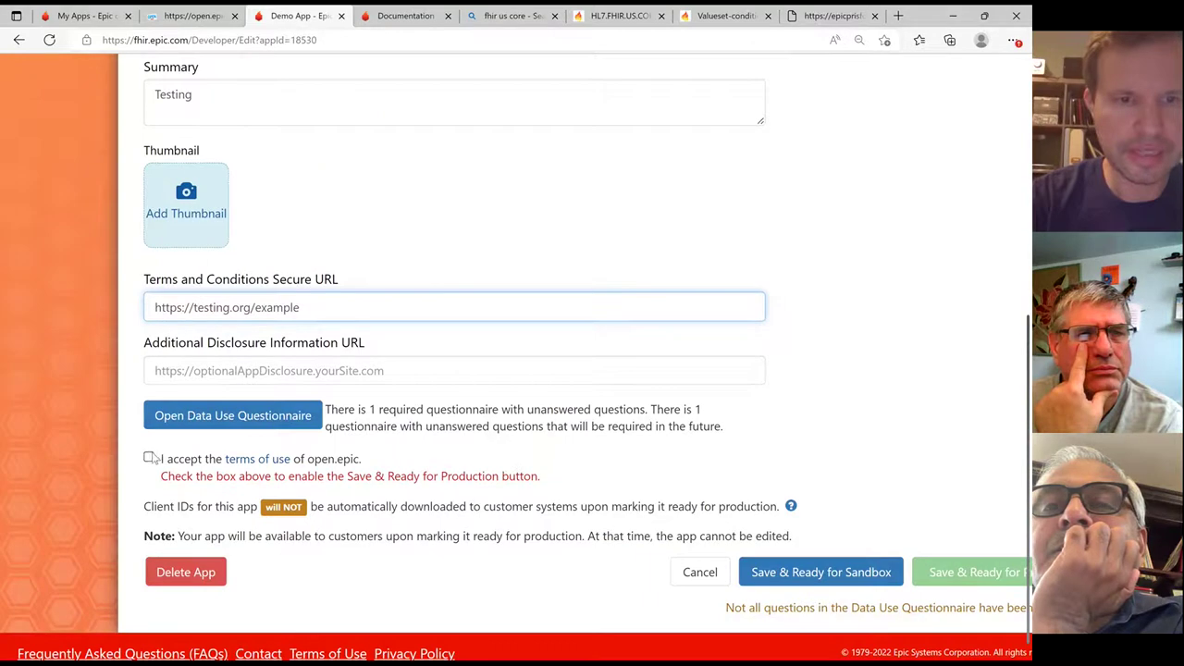
left_click(149, 458)
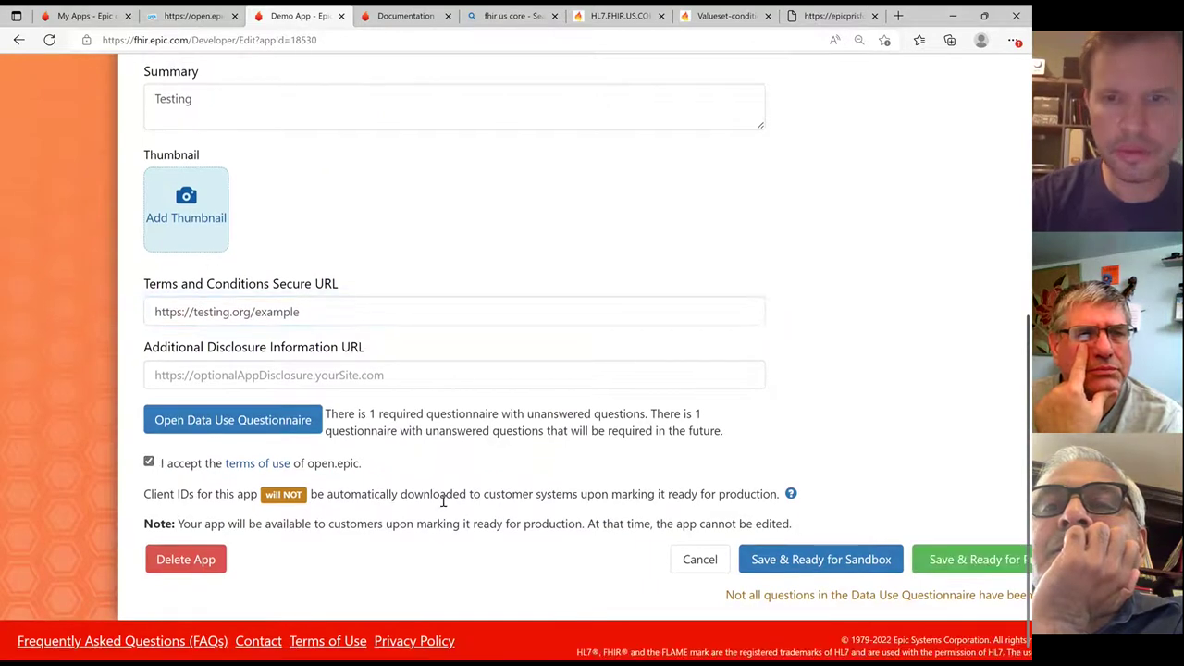
scroll(659, 321, "down", 1)
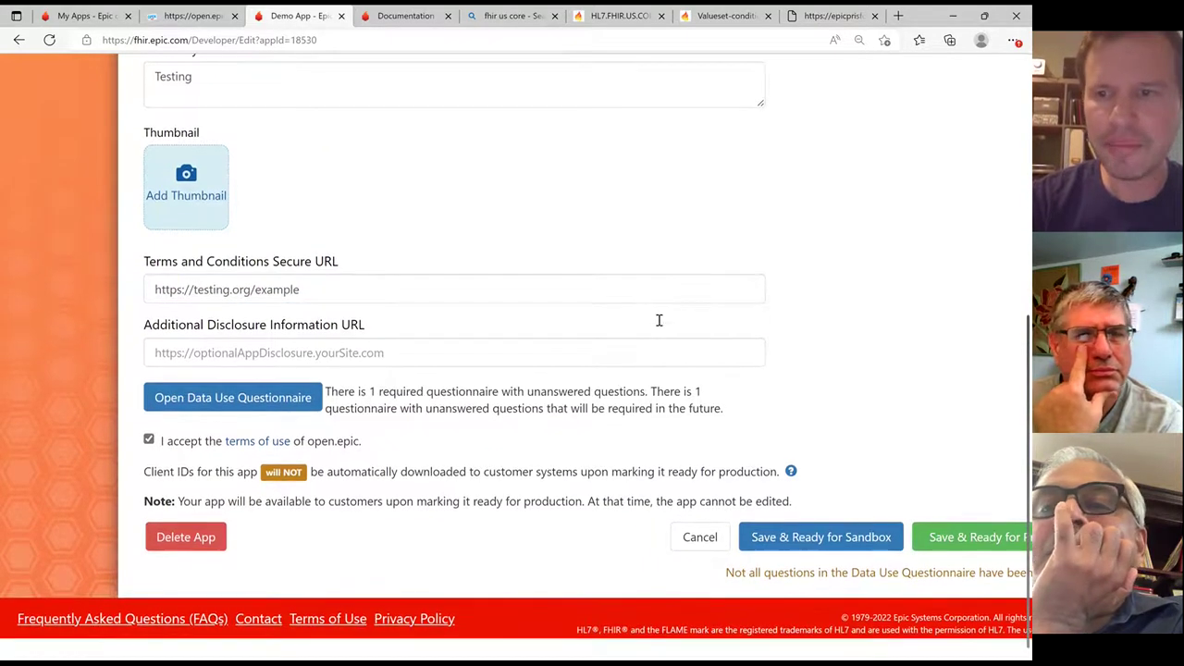
scroll(659, 321, "down", 3)
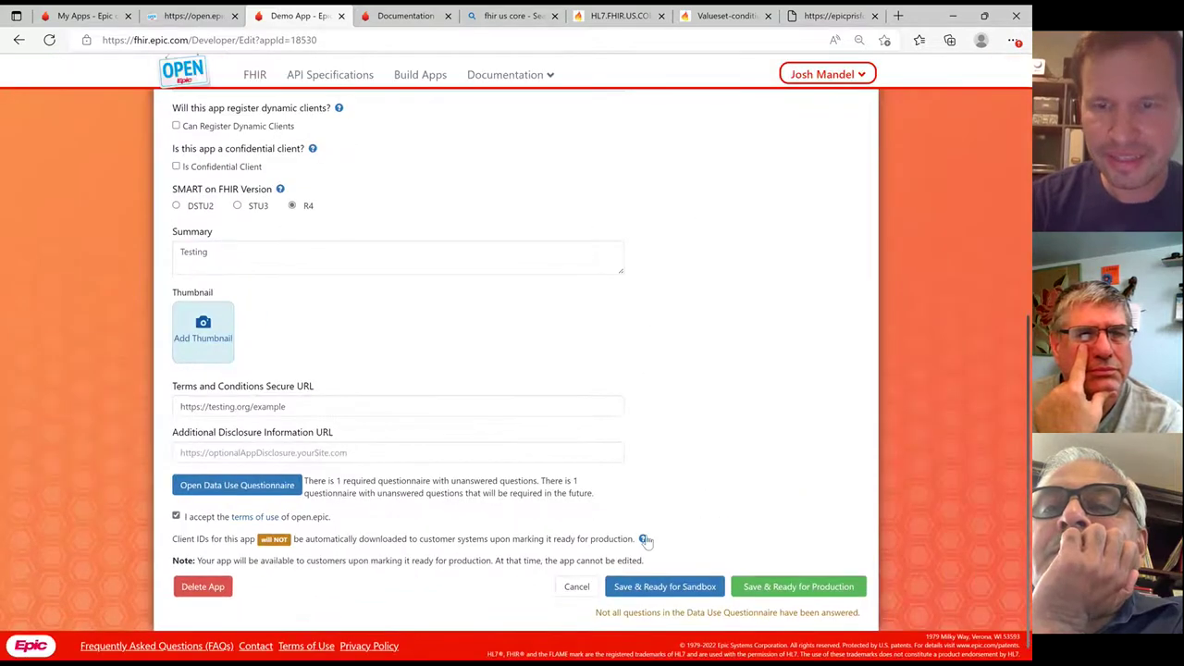
left_click(656, 585)
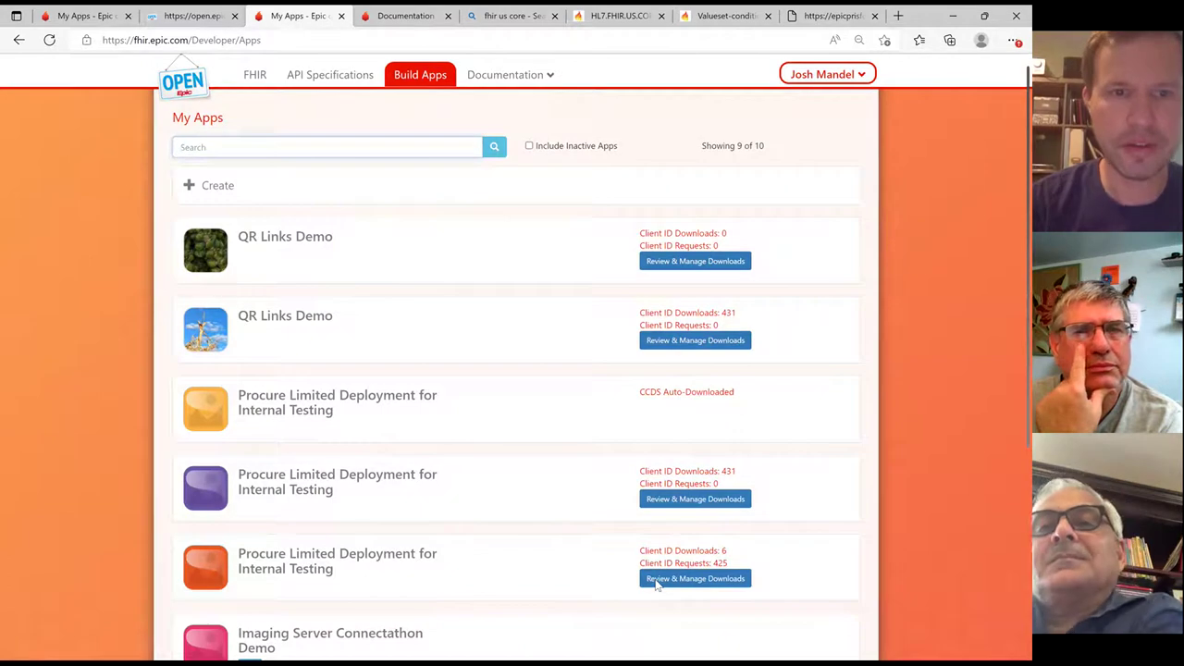
- Reopen the draft Demo App from the list of apps and accept the open.epic terms of use again
scroll(360, 429, "down", 3)
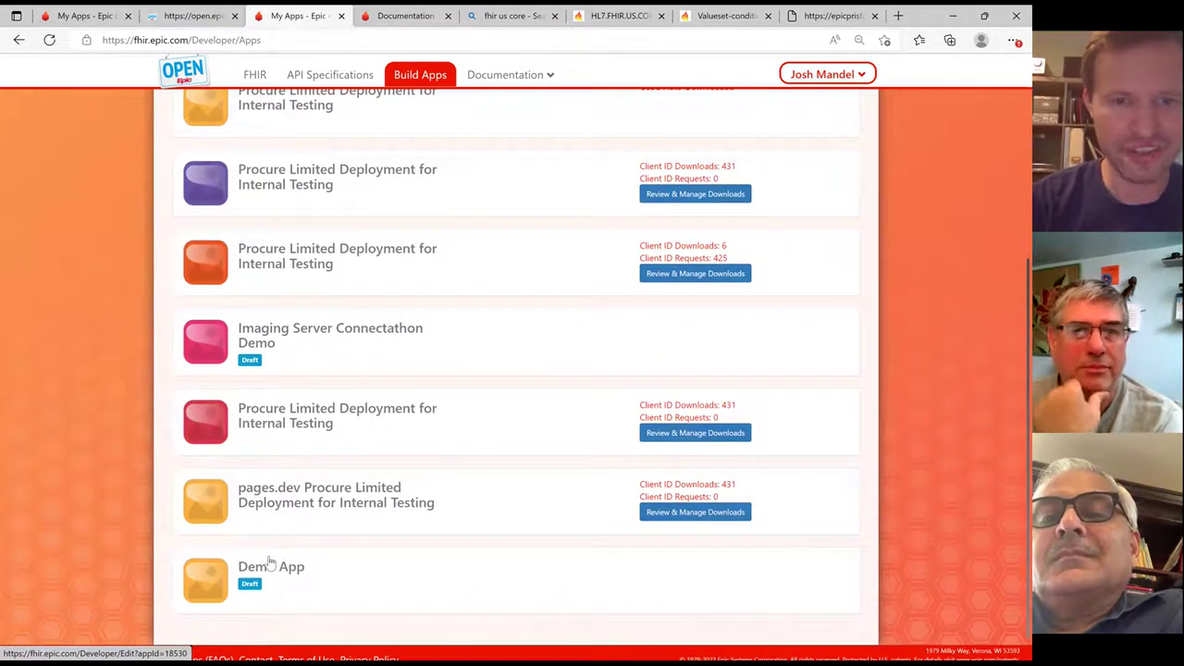
left_click(278, 569)
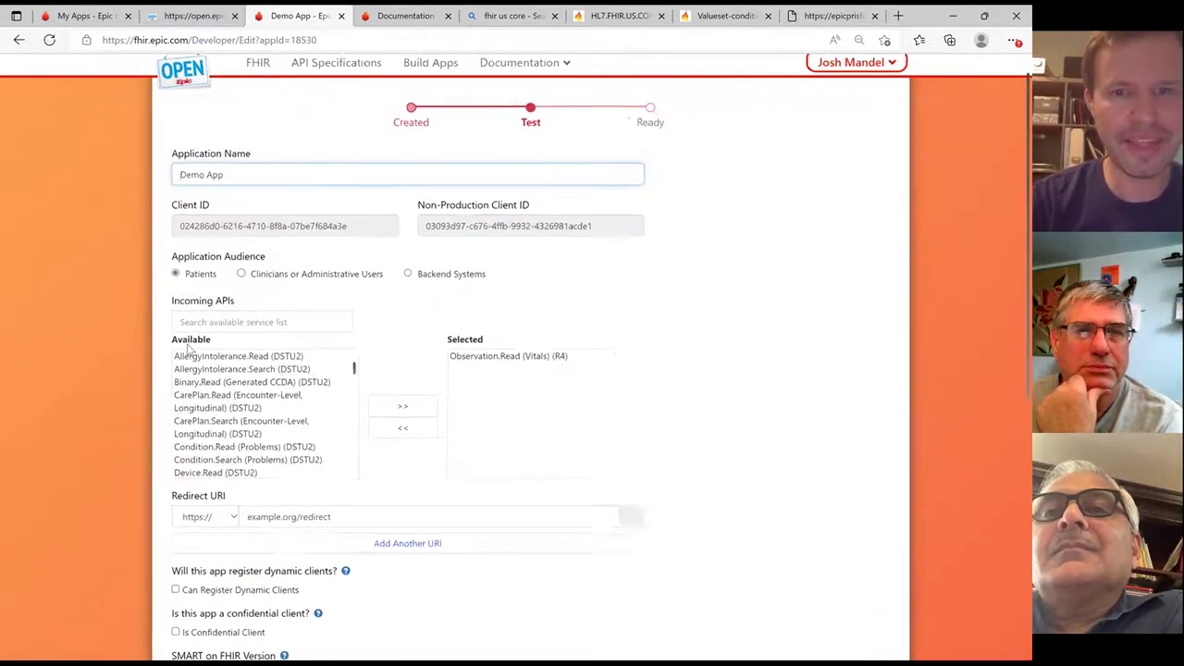
key("ctrl+plus")
scroll(98, 396, "down", 5)
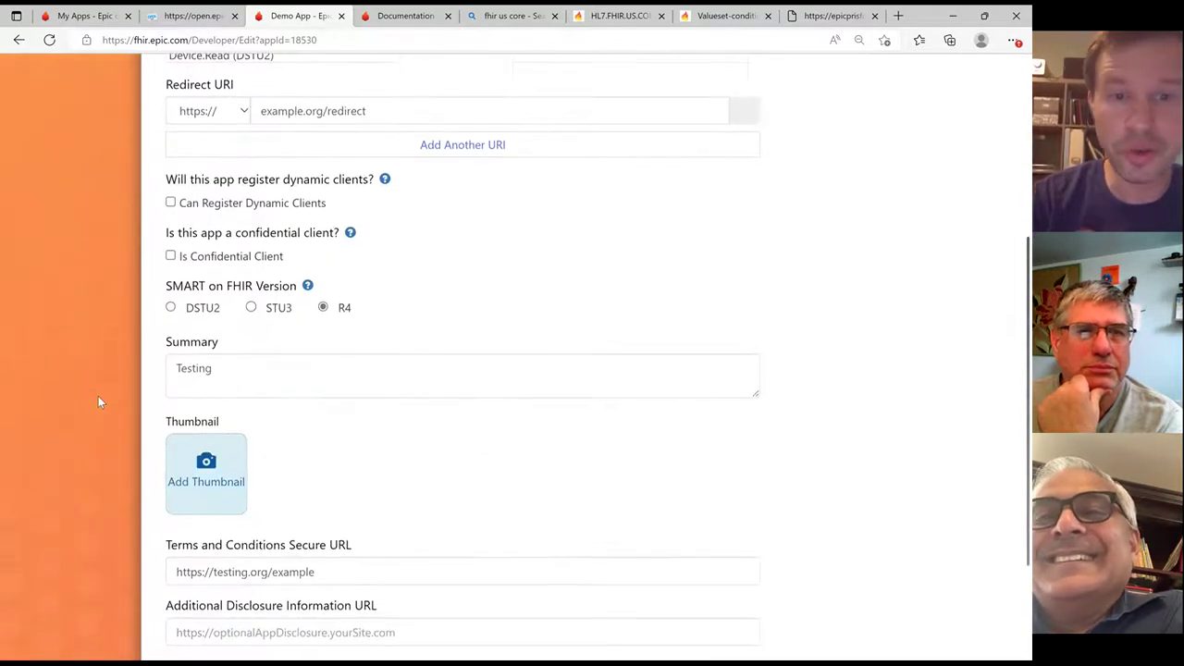
scroll(98, 397, "down", 1)
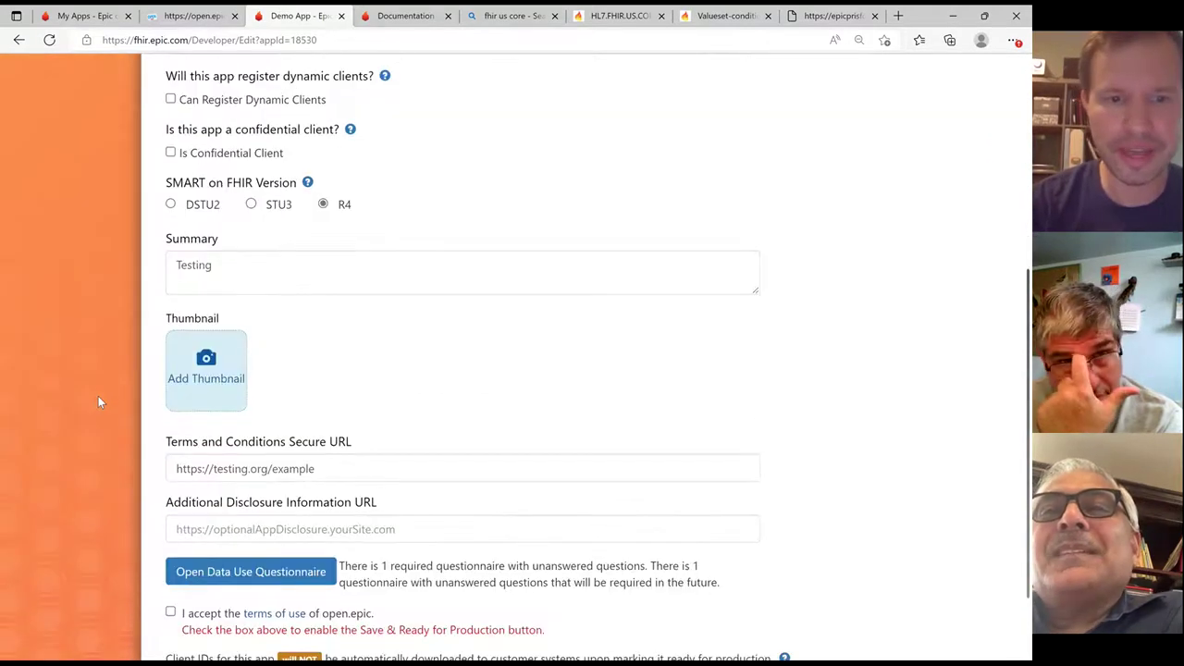
scroll(98, 396, "down", 2)
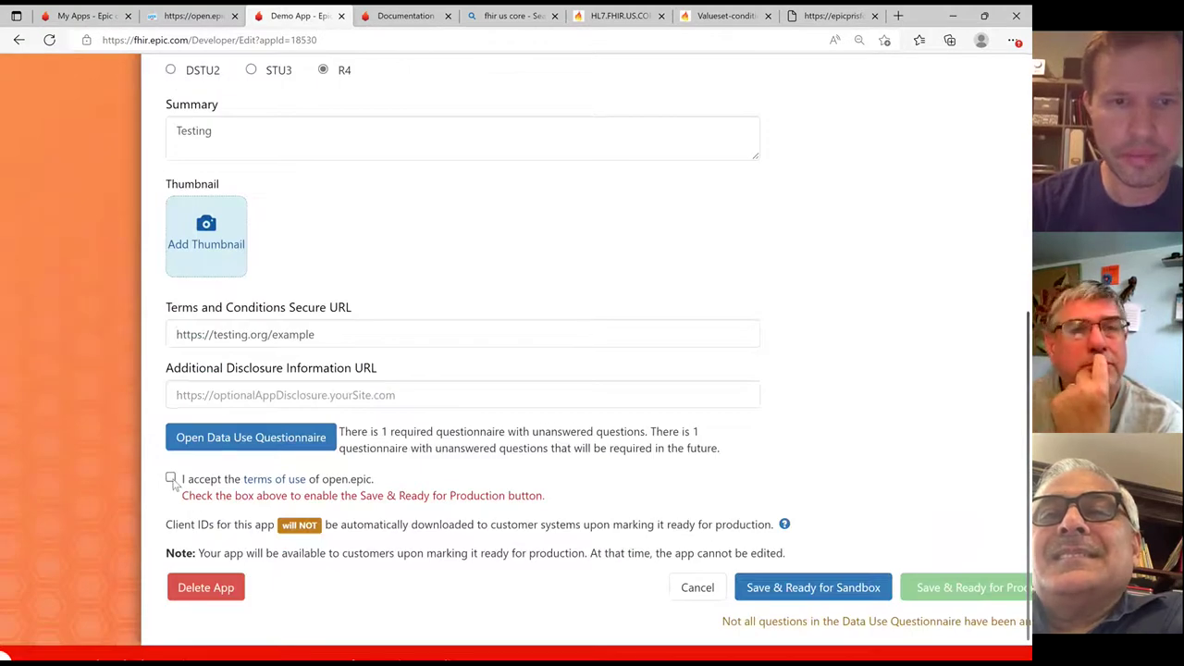
left_click(170, 478)
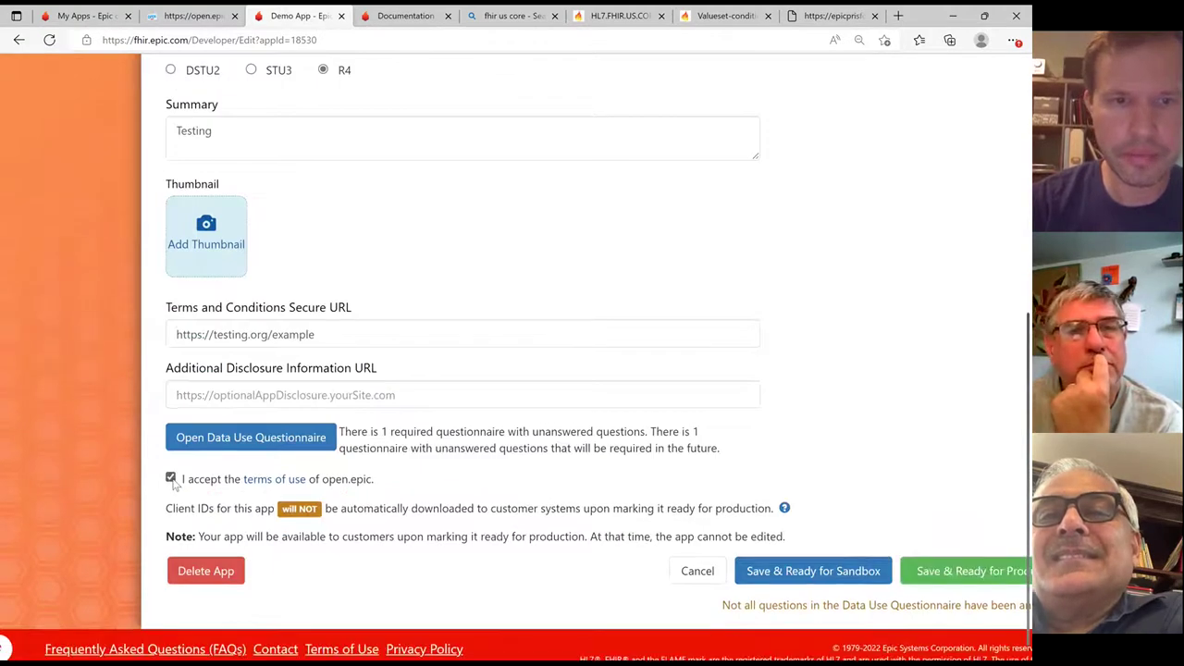
- Open the app's Data Use Questionnaire, acknowledge that answers are shared with customers and users, and review the 5/27/2021 questions
left_click(251, 438)
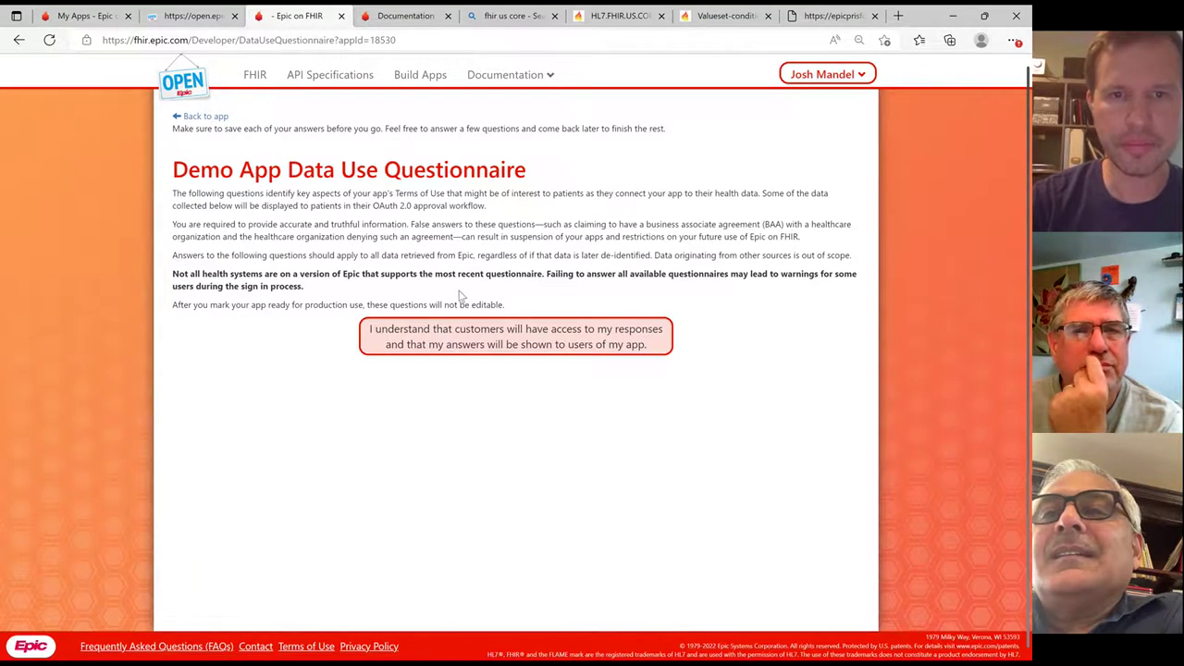
scroll(444, 300, "up", 2)
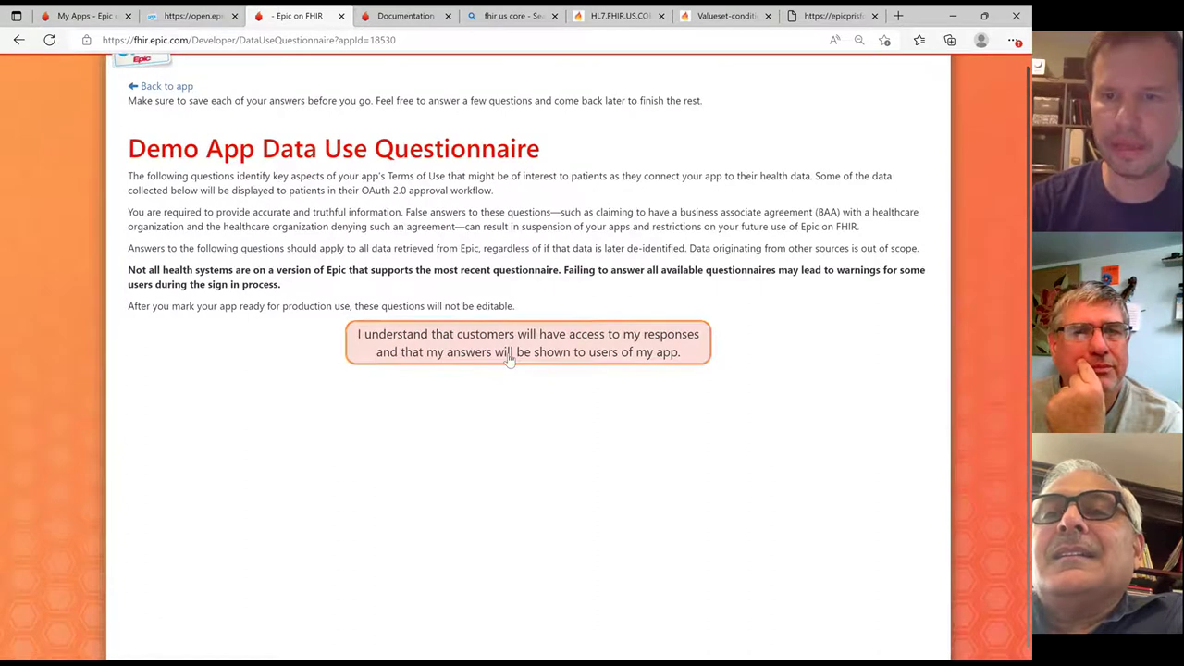
left_click(625, 340)
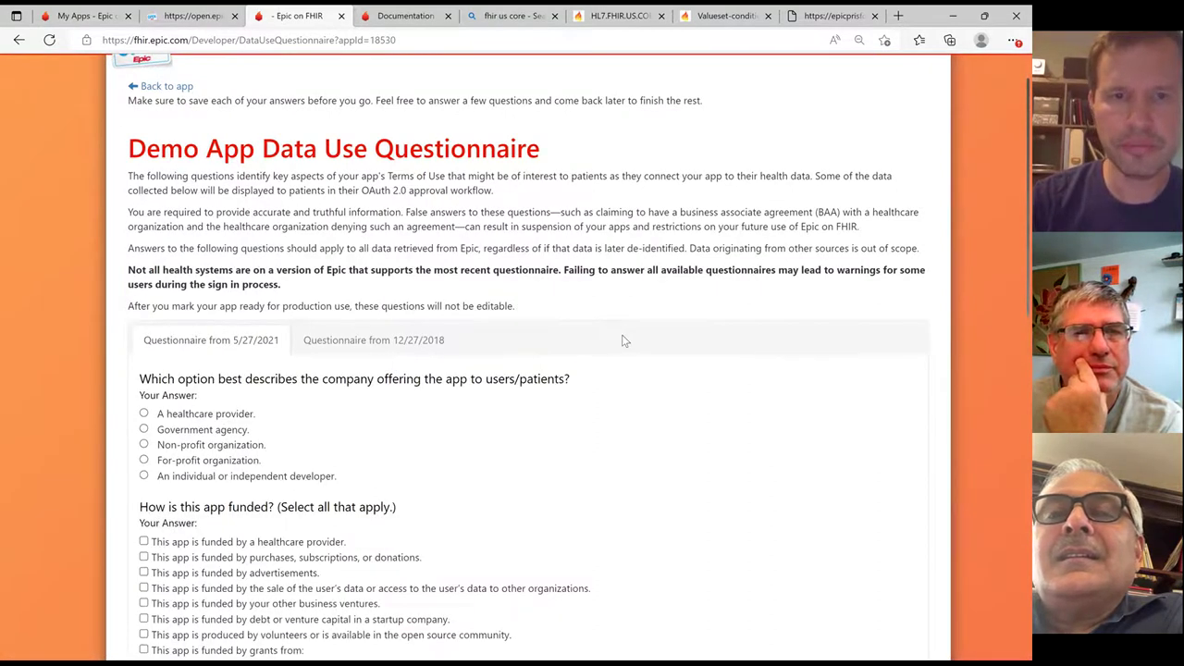
scroll(172, 370, "down", 2)
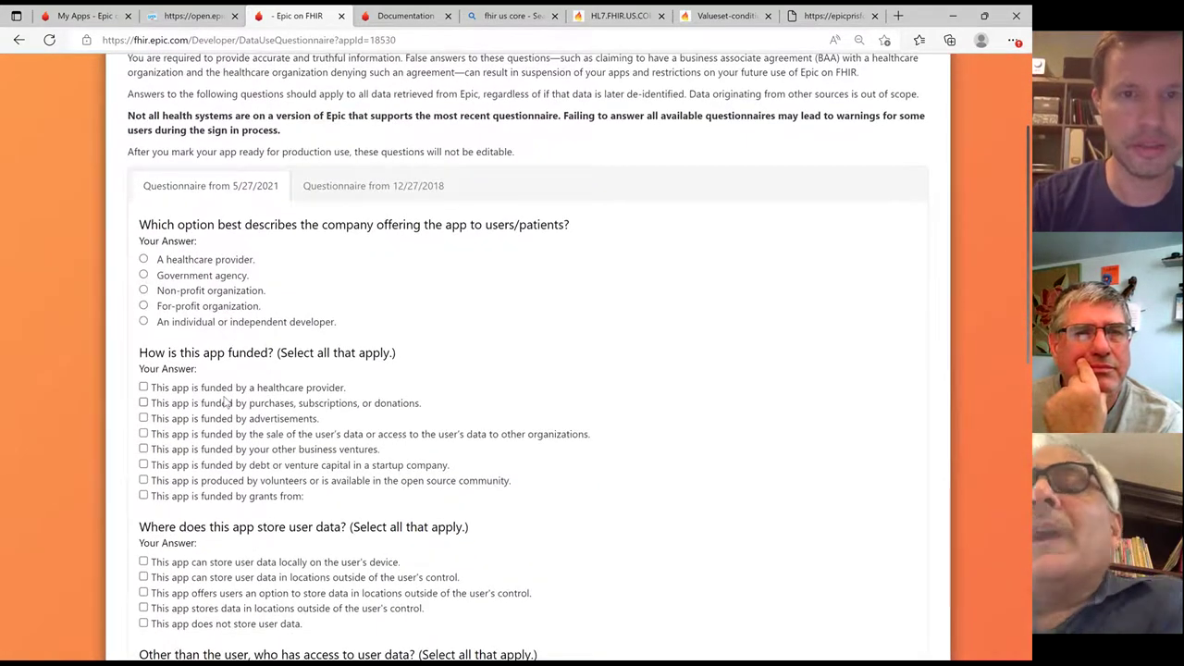
scroll(225, 399, "up", 3)
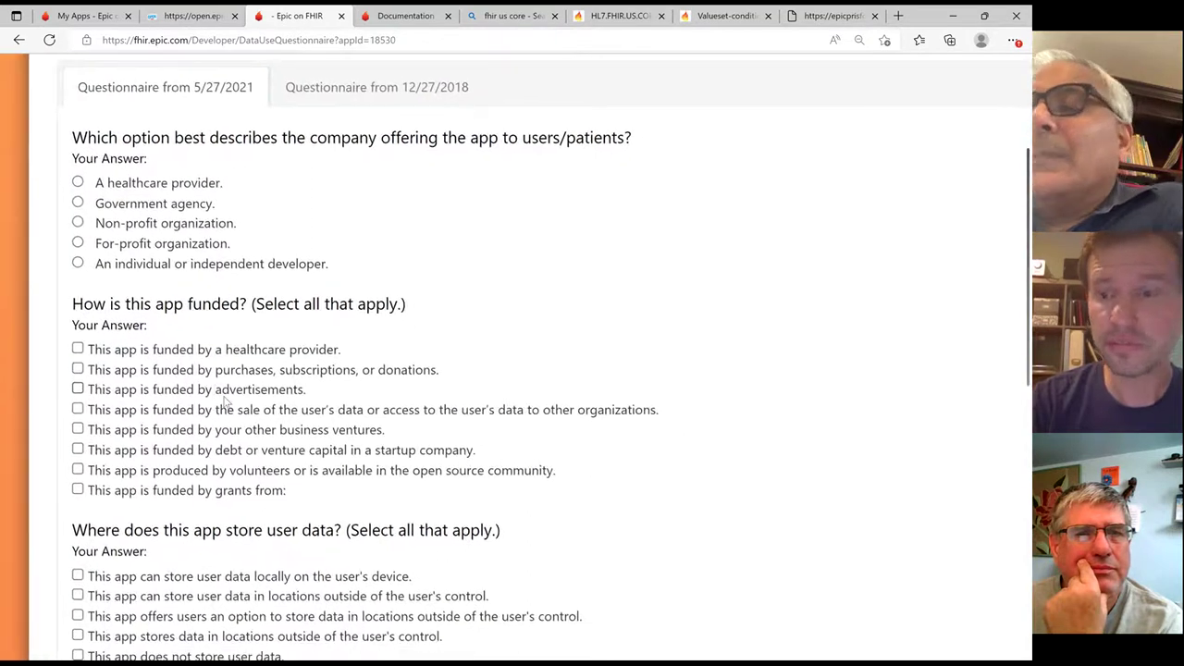